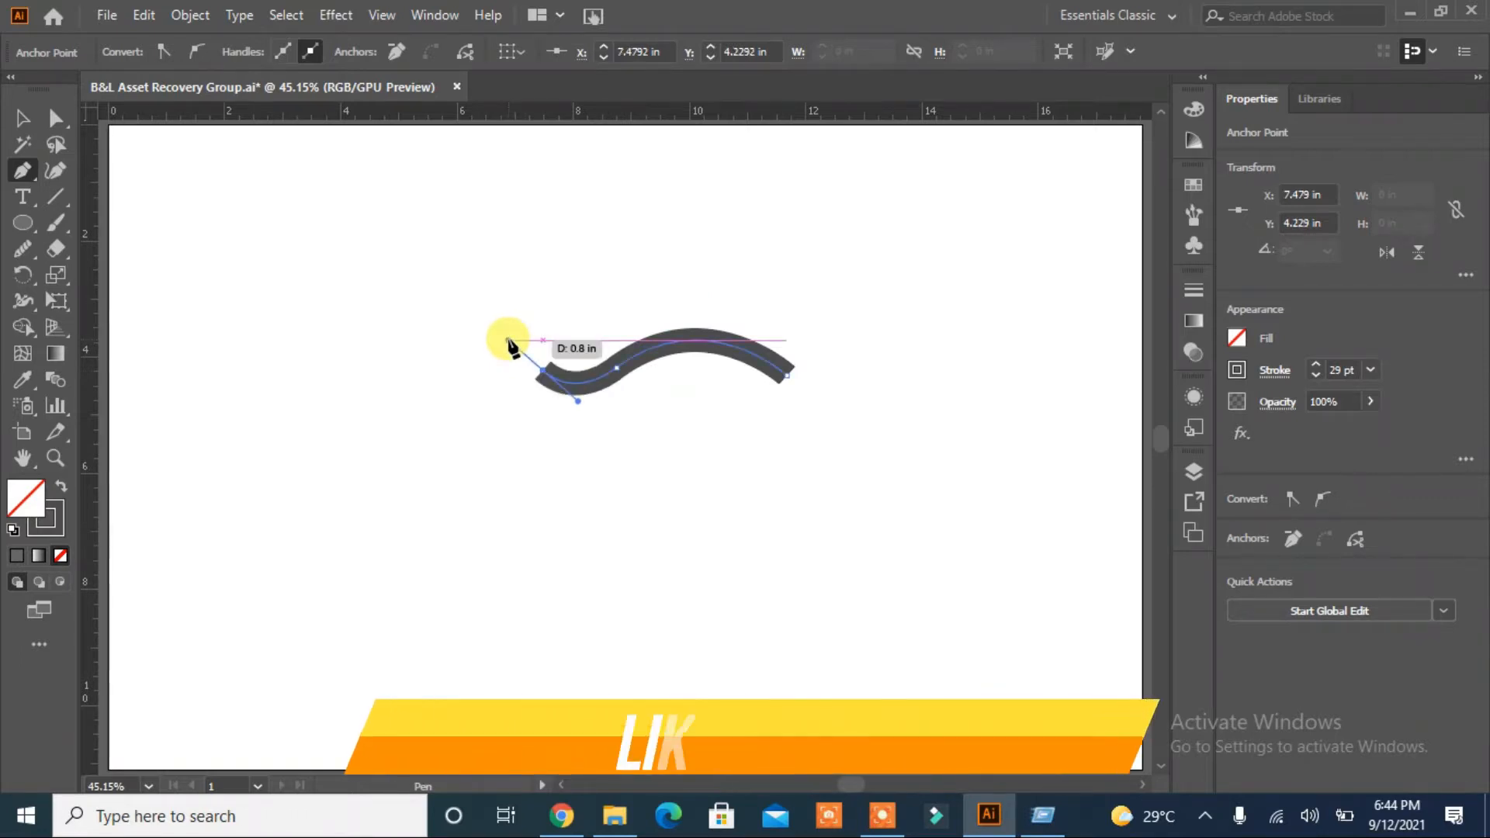
- Apply the lens-shaped width profile tapered at both ends to the wave path and set its stroke to 28 pt
{"action": "left_click", "coordinate": [519, 451]}
{"action": "key", "text": "ctrl+z"}
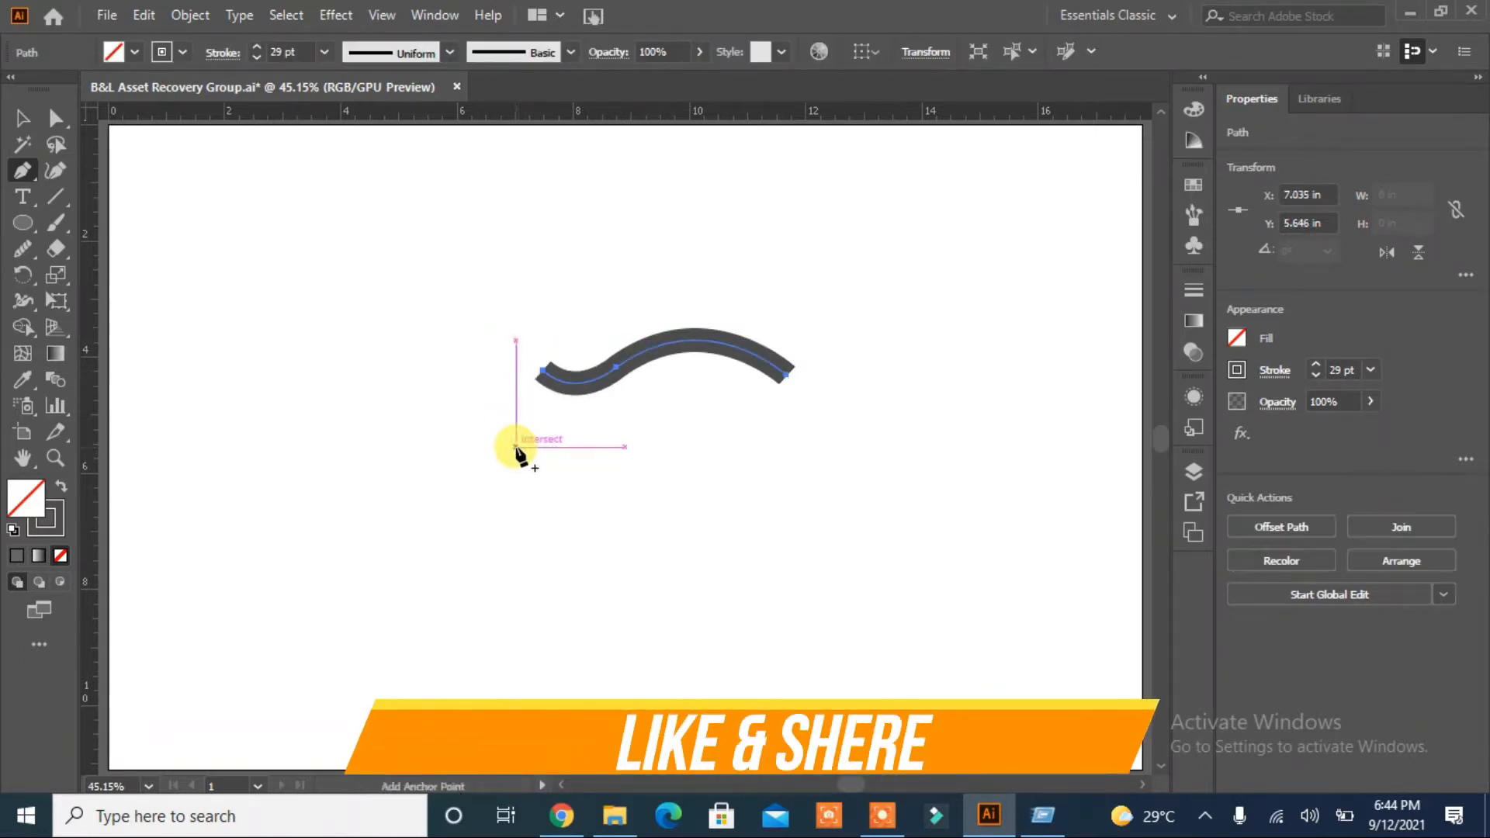
{"action": "left_click", "coordinate": [431, 58]}
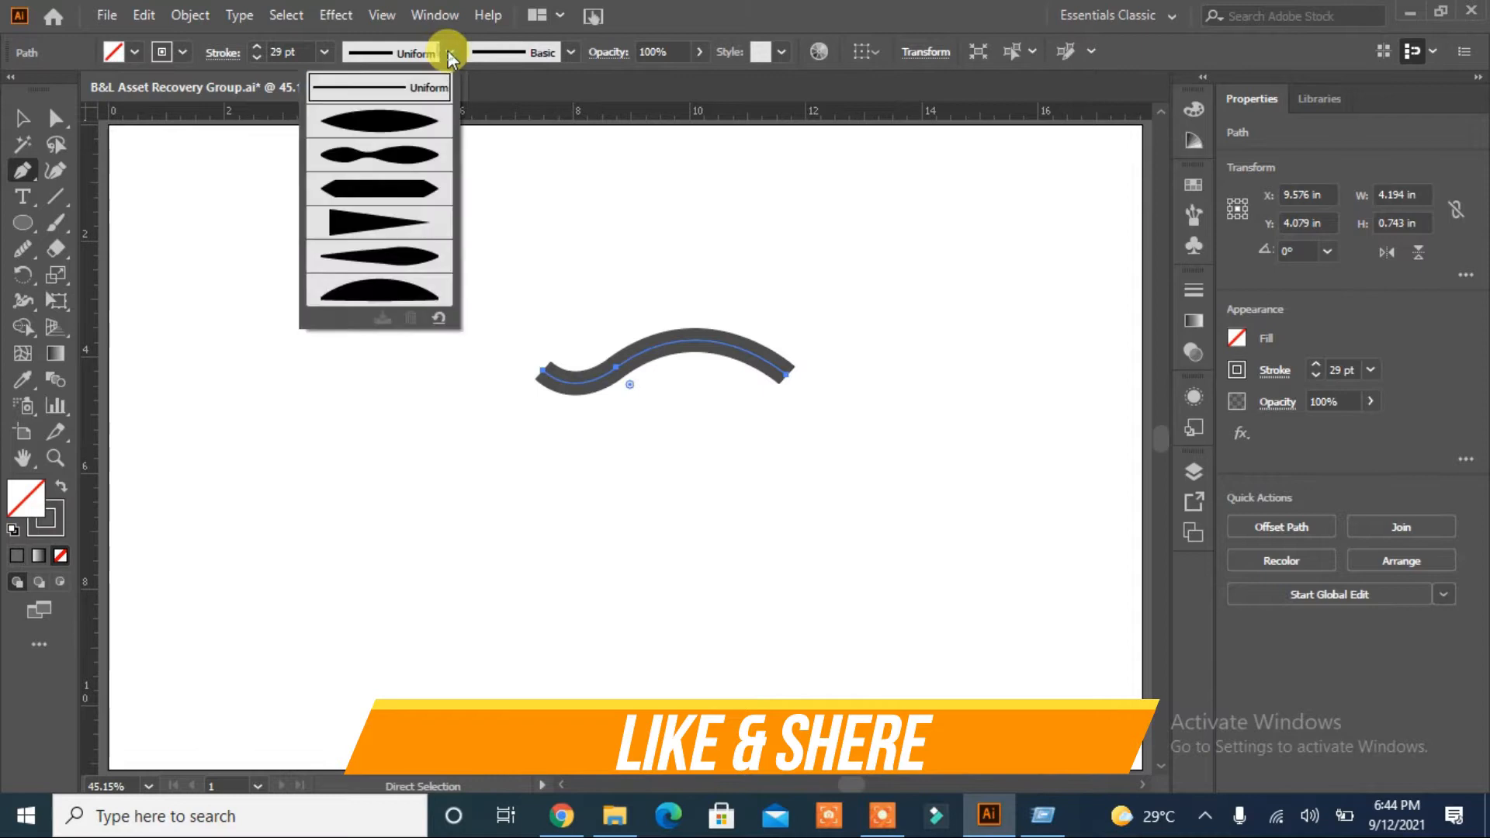
{"action": "left_click", "coordinate": [399, 124]}
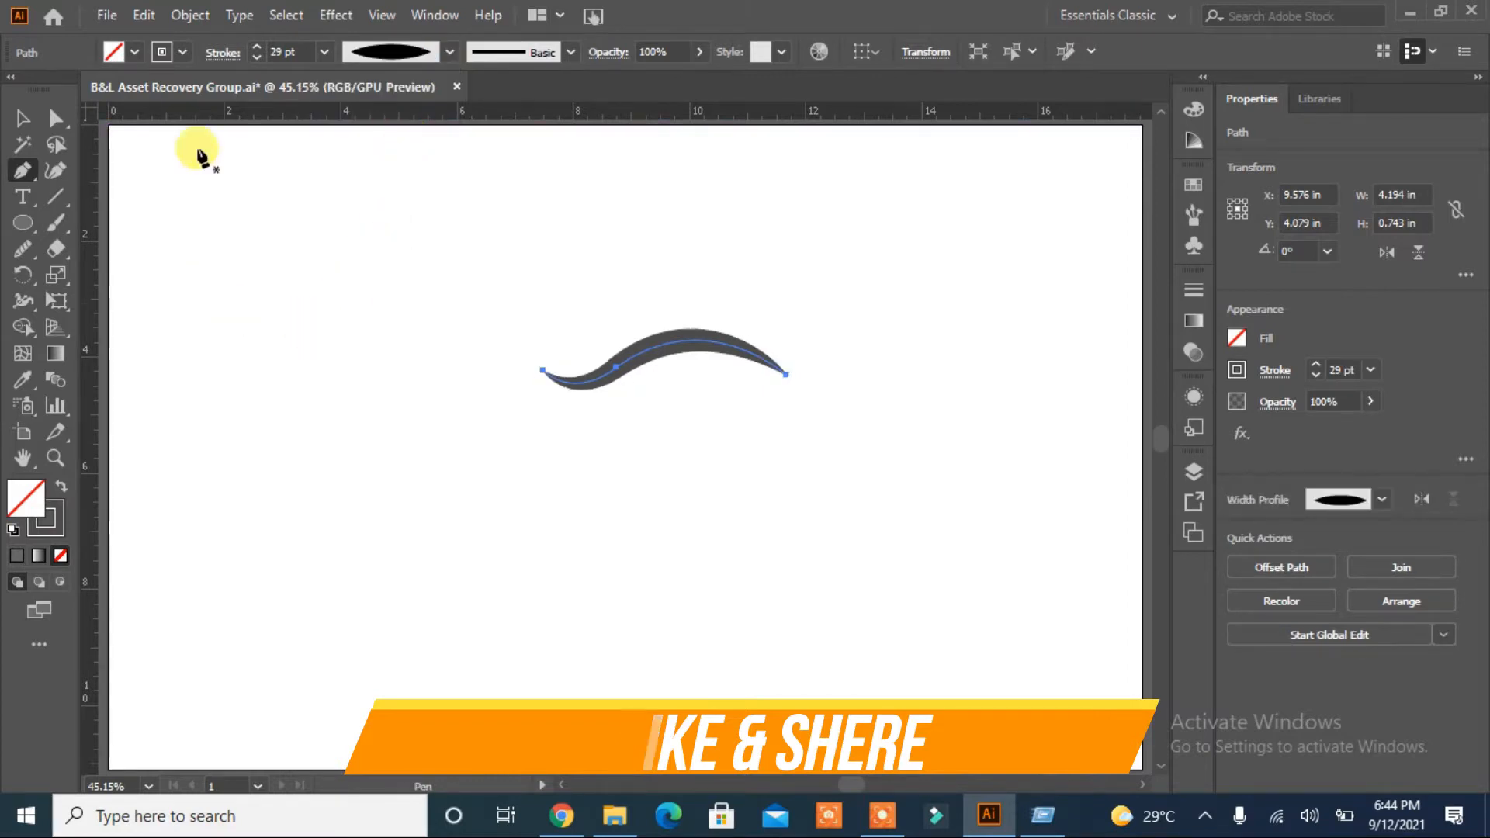
{"action": "left_click", "coordinate": [256, 58]}
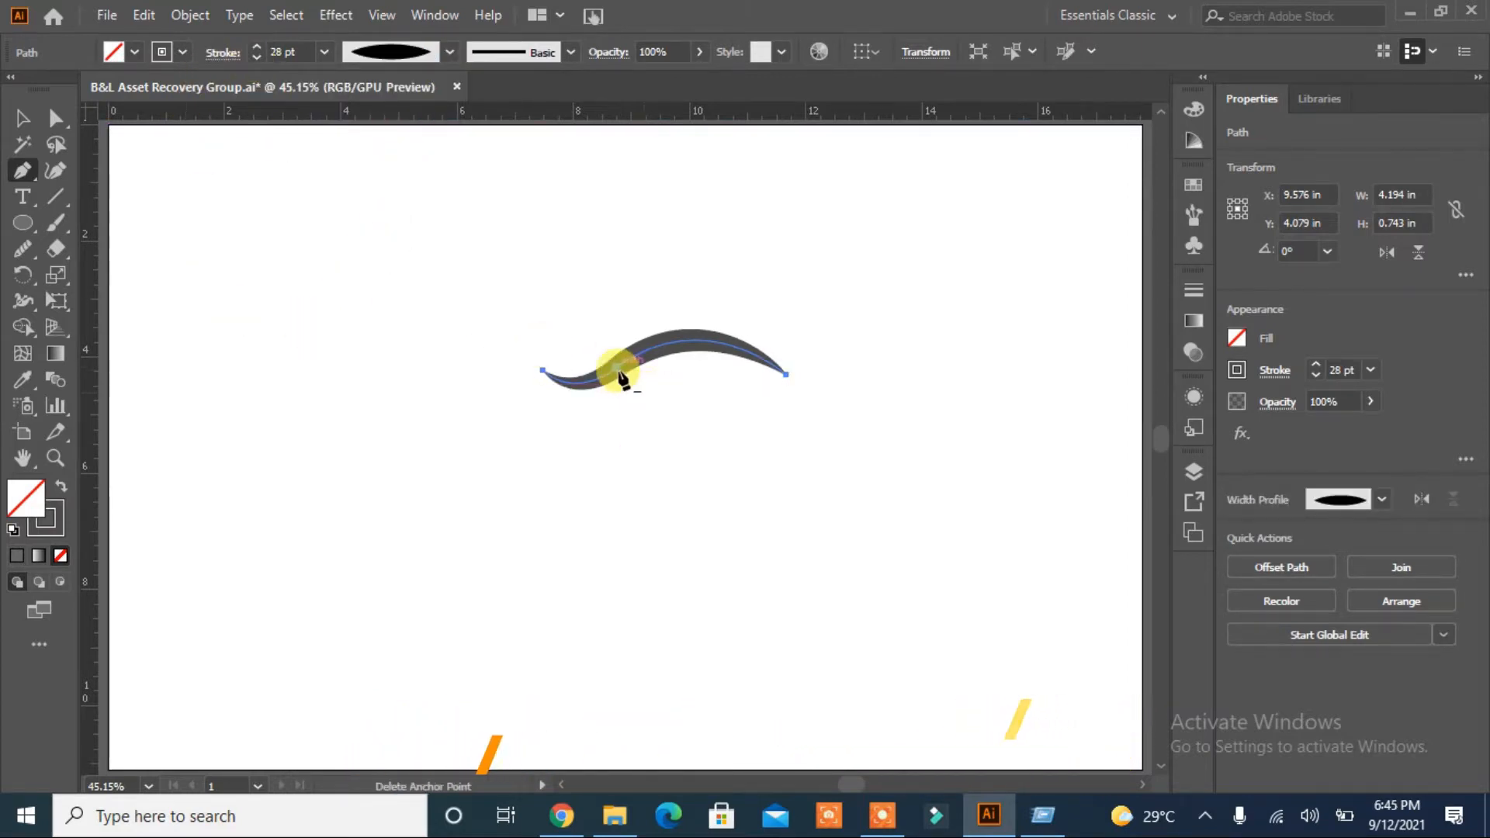
{"action": "left_click", "coordinate": [55, 118]}
{"action": "left_click", "coordinate": [615, 368]}
{"action": "left_click_drag", "start_coordinate": [631, 391], "coordinate": [773, 500]}
{"action": "left_click", "coordinate": [560, 506]}
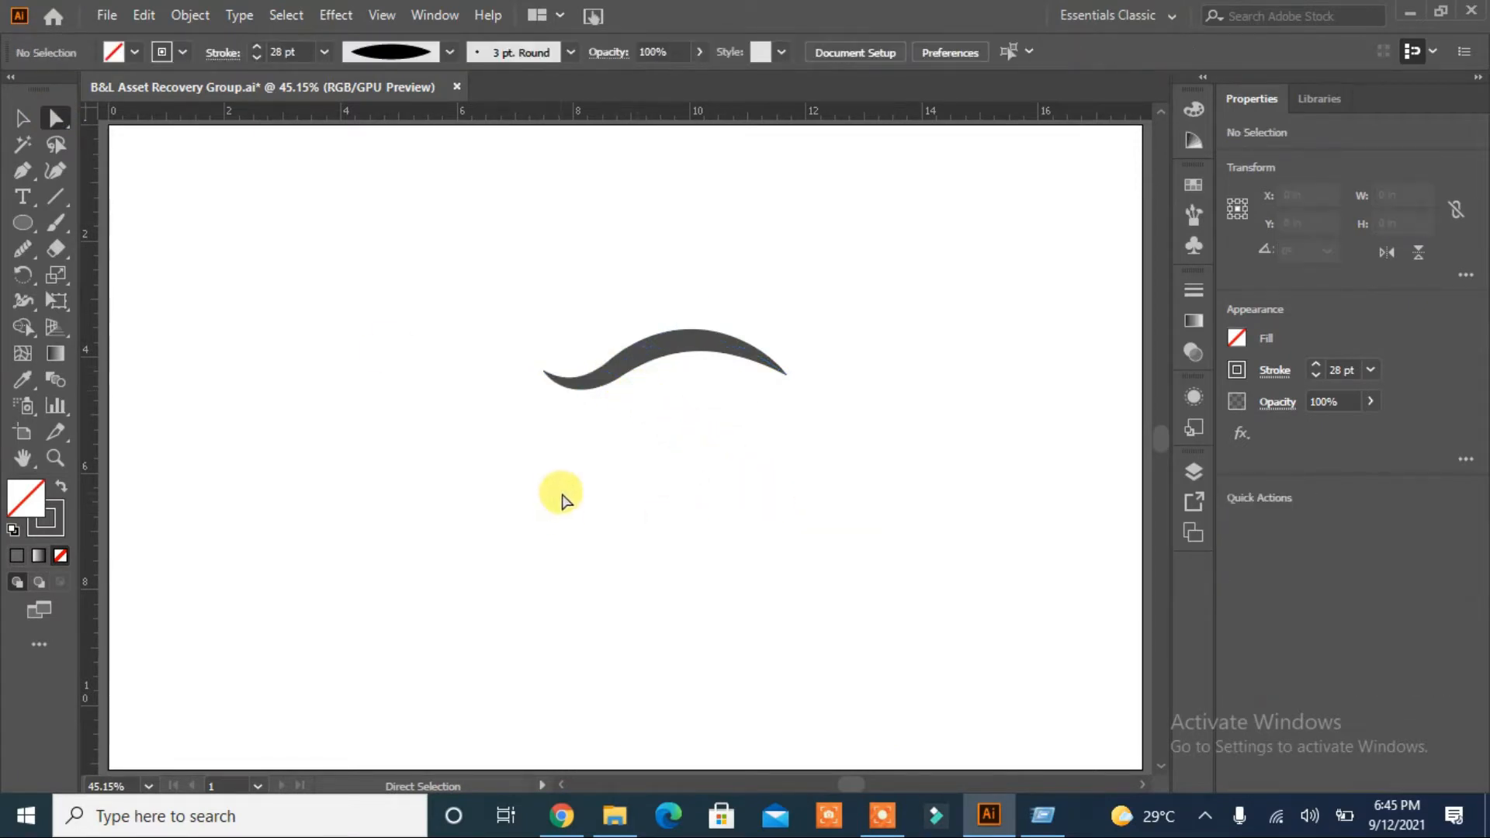
- Draw a blue-filled circle and fit it beneath the crest of the curved line at about 1.08 in across
{"action": "left_click", "coordinate": [23, 223]}
{"action": "left_click_drag", "start_coordinate": [323, 391], "coordinate": [389, 461]}
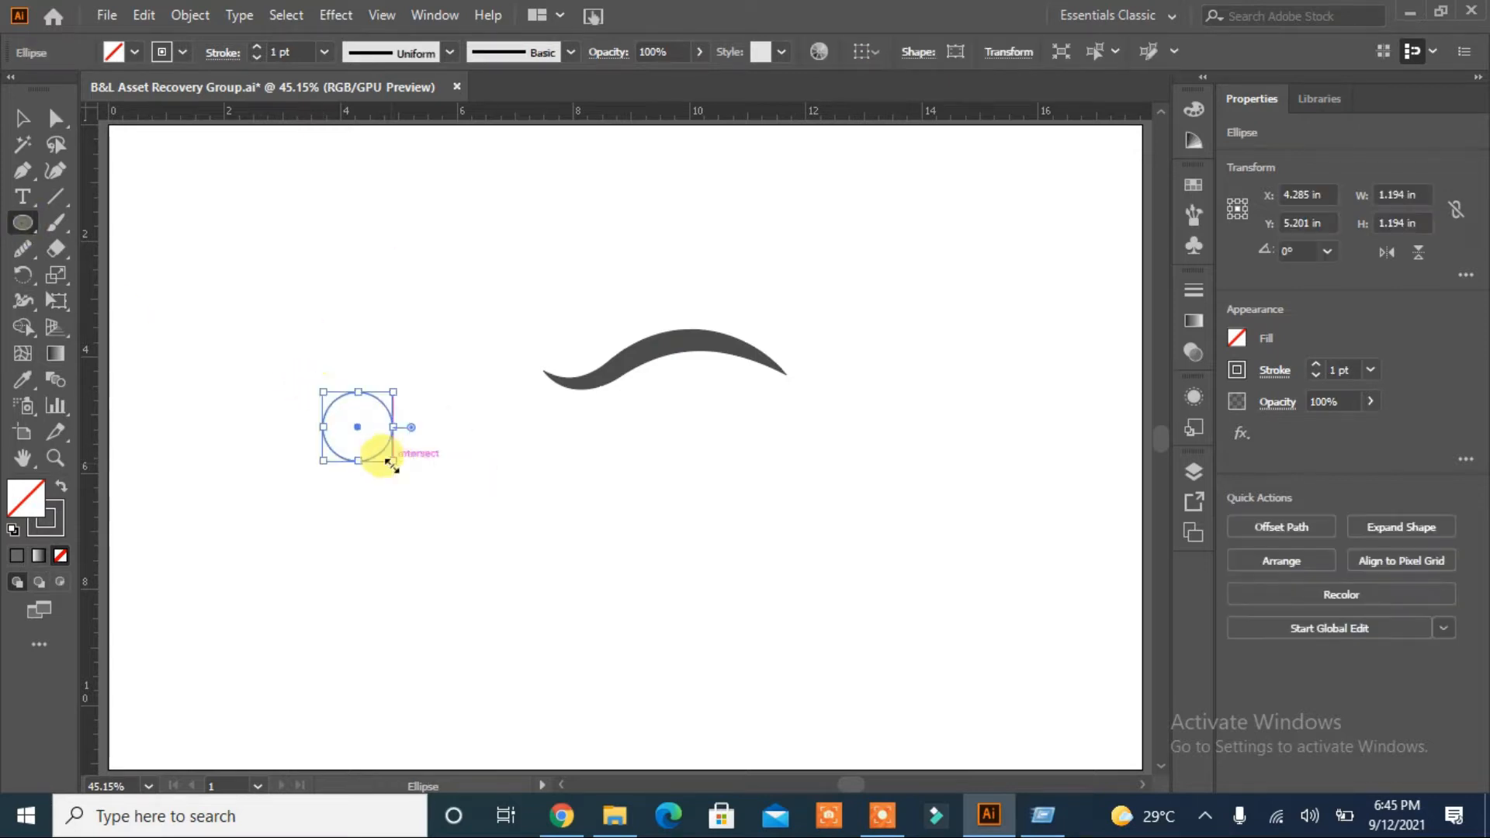
{"action": "left_click", "coordinate": [118, 51]}
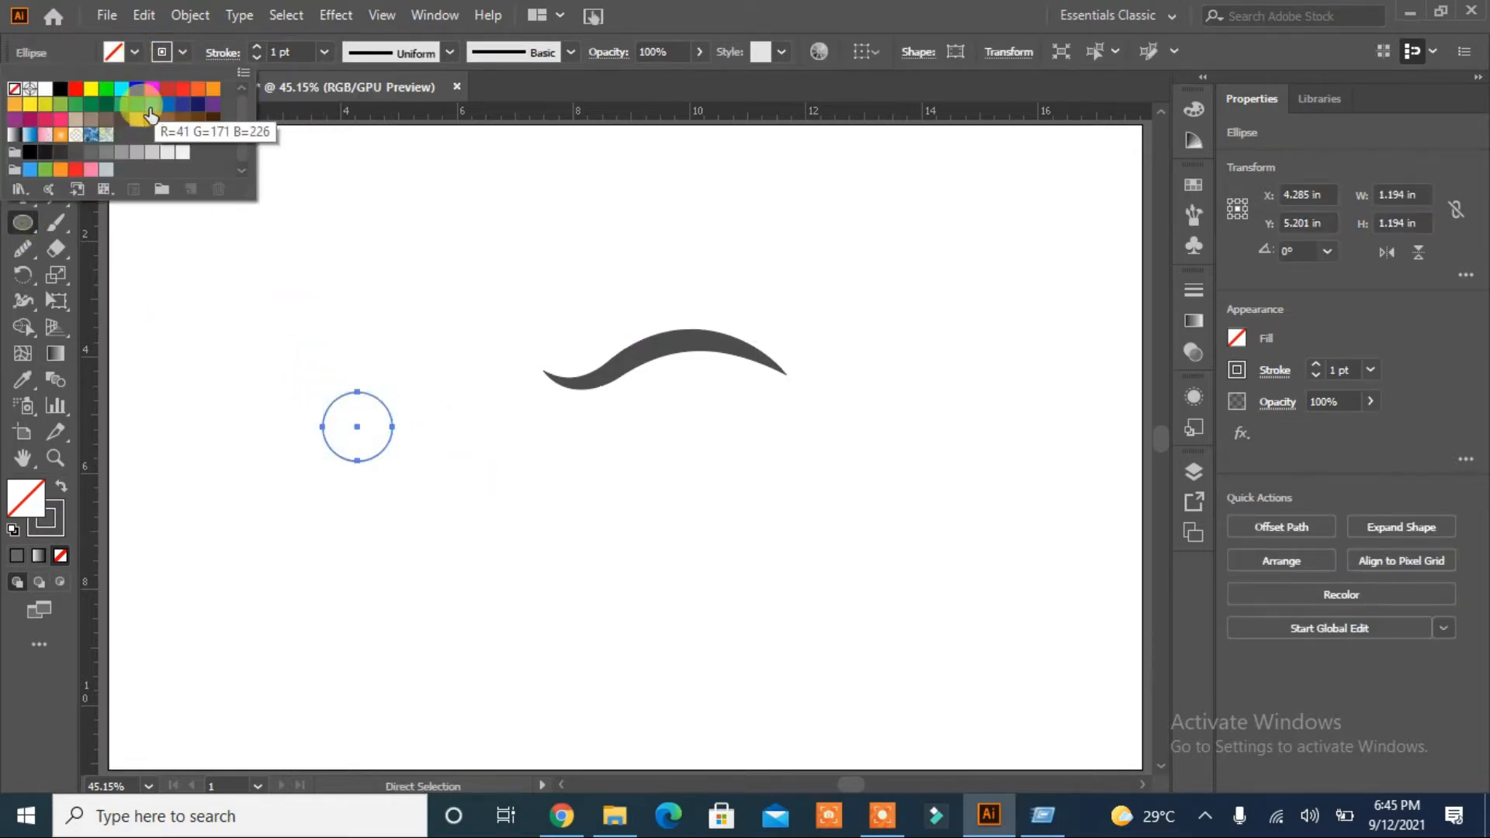
{"action": "left_click", "coordinate": [122, 88]}
{"action": "left_click", "coordinate": [212, 342]}
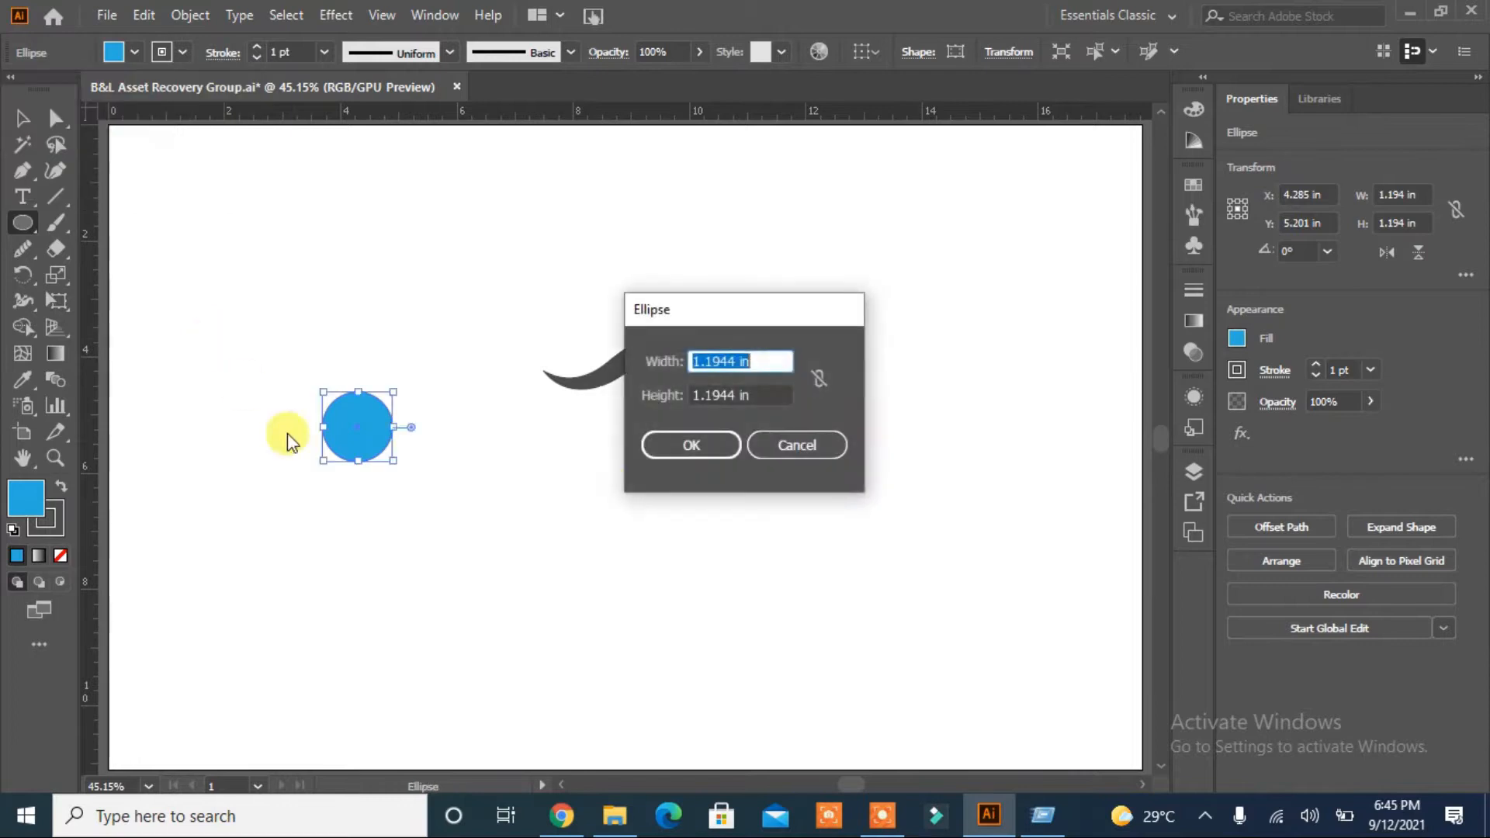
{"action": "left_click", "coordinate": [776, 442]}
{"action": "mouse_move", "coordinate": [355, 427]}
{"action": "left_mouse_down"}
{"action": "mouse_move", "coordinate": [526, 441]}
{"action": "mouse_move", "coordinate": [696, 383]}
{"action": "mouse_move", "coordinate": [734, 433]}
{"action": "mouse_move", "coordinate": [725, 424]}
{"action": "left_mouse_up"}
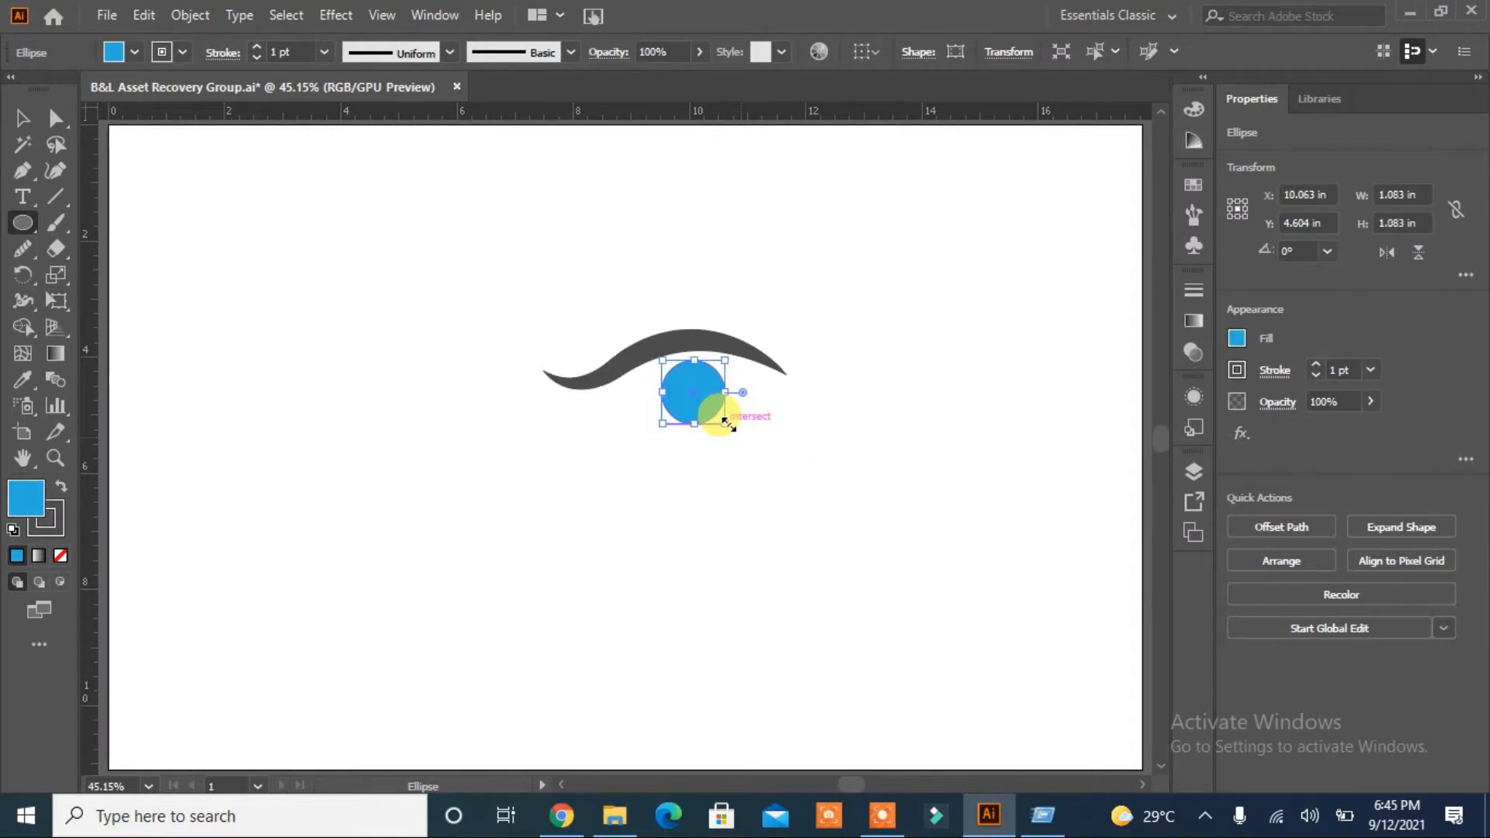
- Offset the blue circle's path by -0.25 in with miter joins to create a concentric inner circle
{"action": "left_click", "coordinate": [1281, 527]}
{"action": "left_click", "coordinate": [814, 491]}
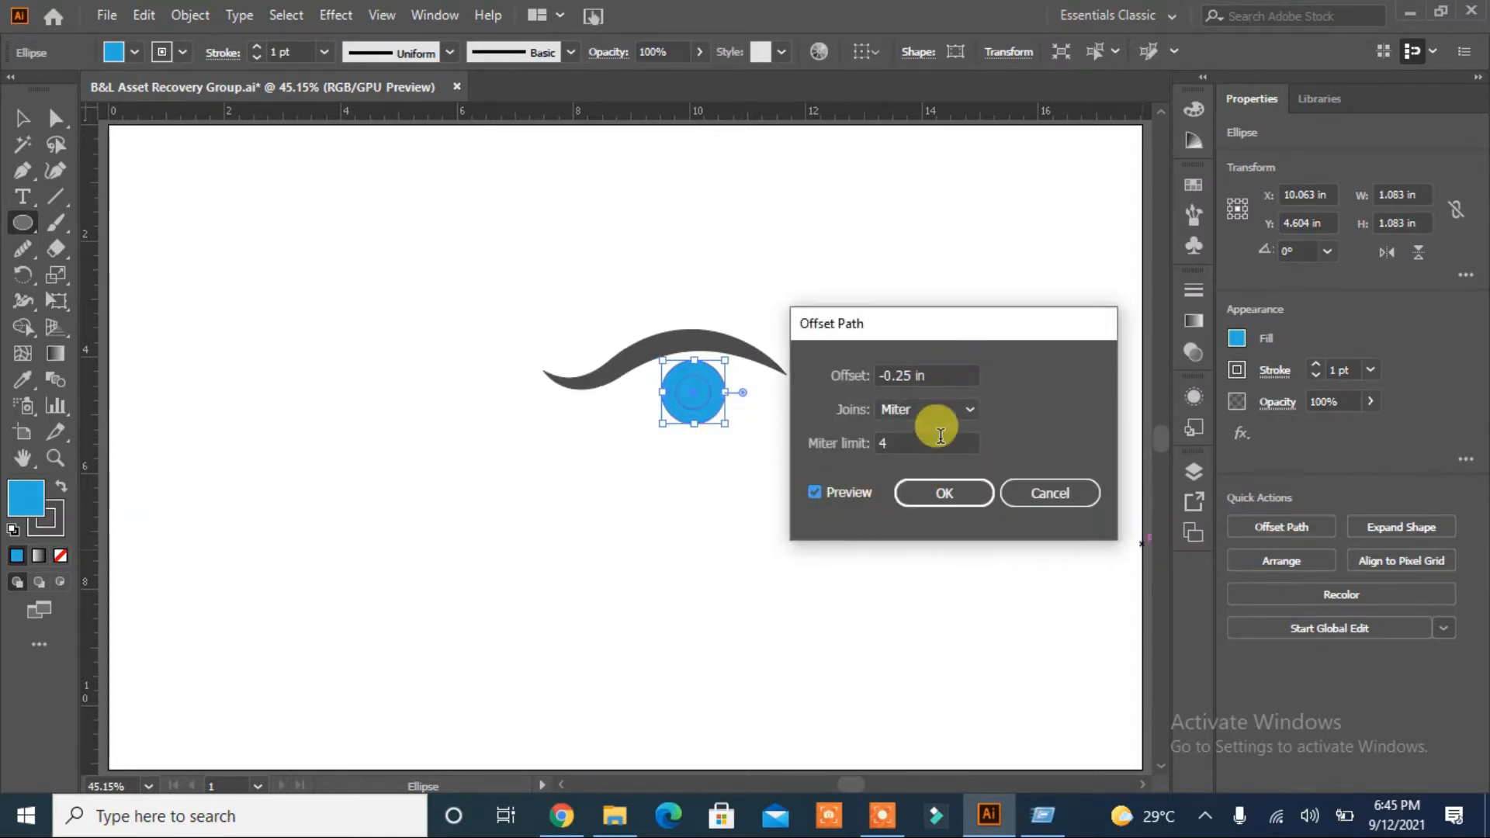
{"action": "left_click", "coordinate": [935, 492]}
- Give the inner circle a dark grey fill with no stroke, then deselect it
{"action": "left_click", "coordinate": [182, 52]}
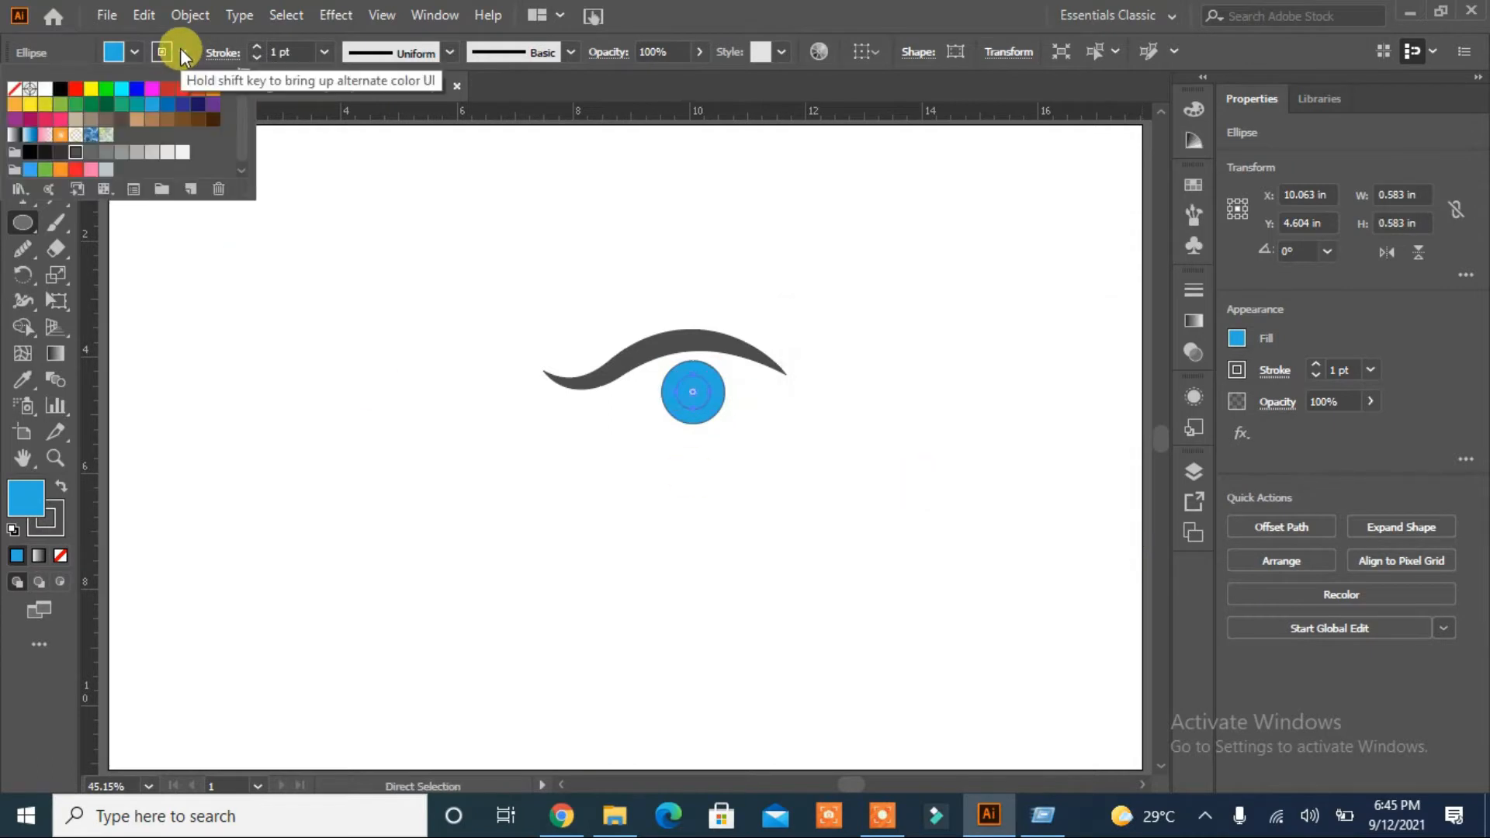
{"action": "left_click", "coordinate": [75, 153]}
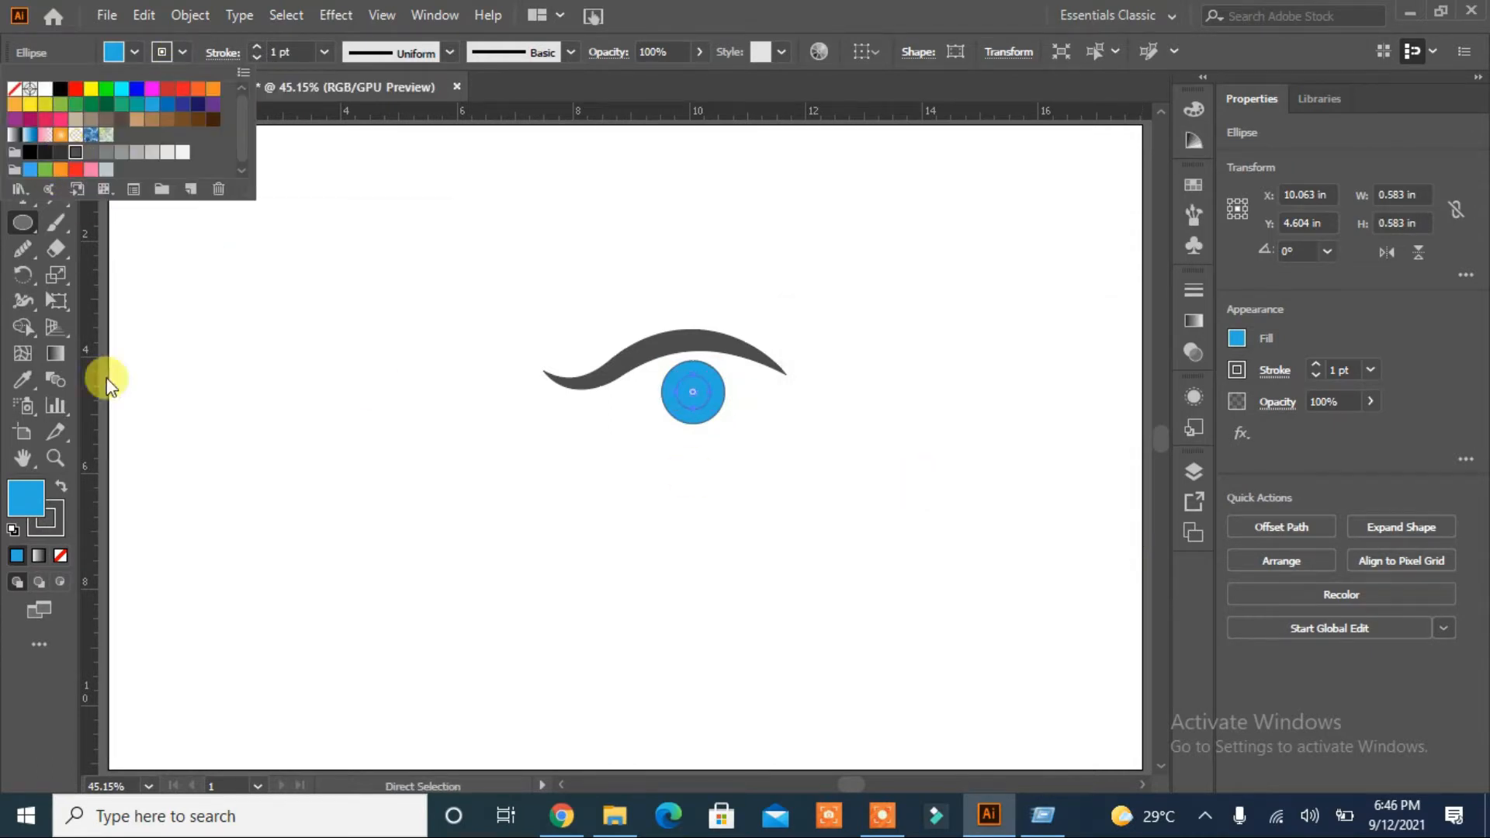
{"action": "left_click", "coordinate": [61, 556]}
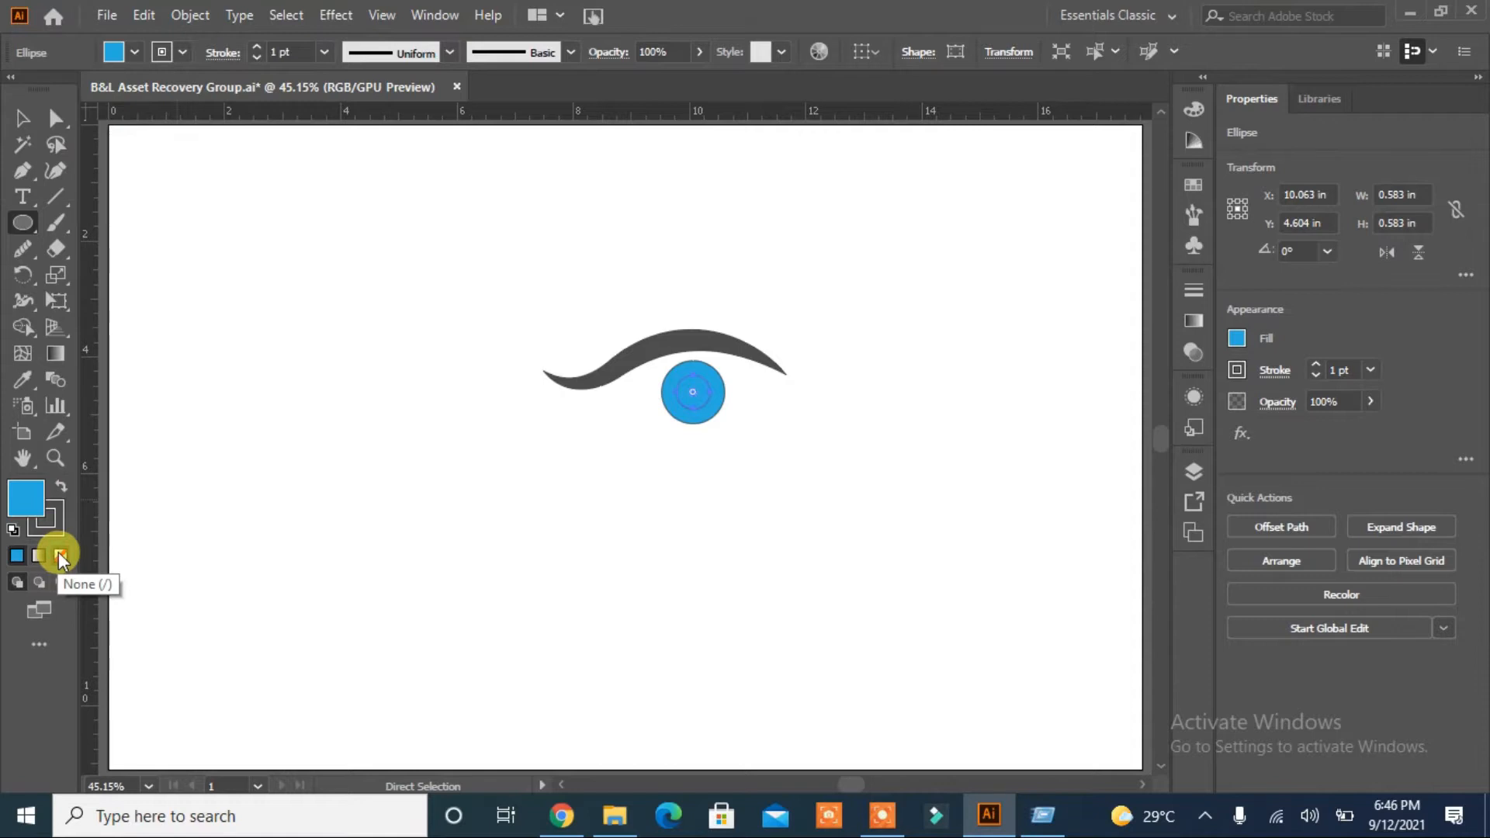
{"action": "left_click", "coordinate": [61, 555]}
{"action": "left_click", "coordinate": [61, 486]}
{"action": "left_click", "coordinate": [23, 117]}
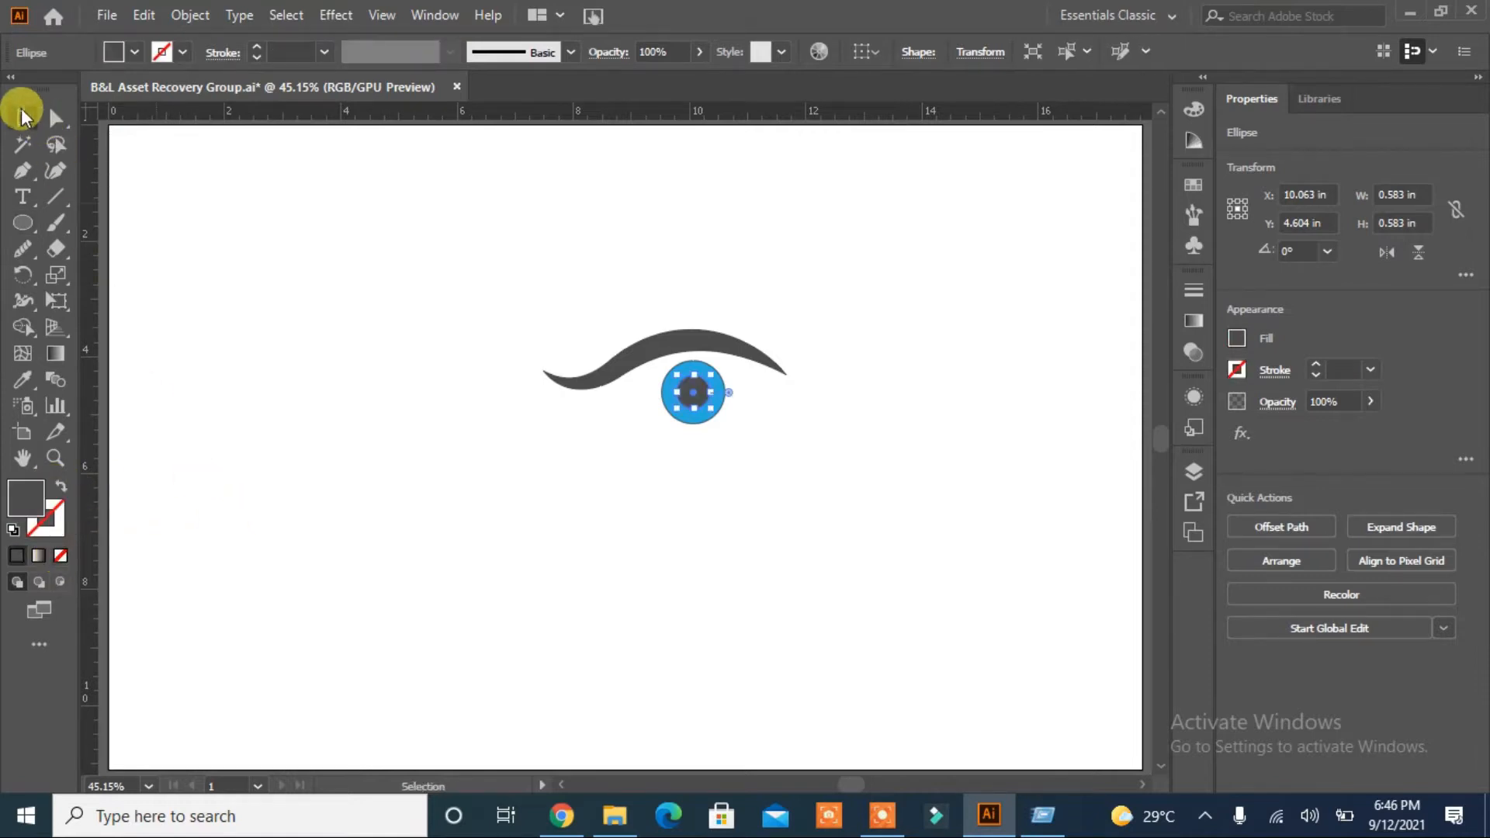
{"action": "left_click", "coordinate": [294, 365]}
- Remove the stroke from the outer blue iris circle
{"action": "left_click", "coordinate": [689, 415]}
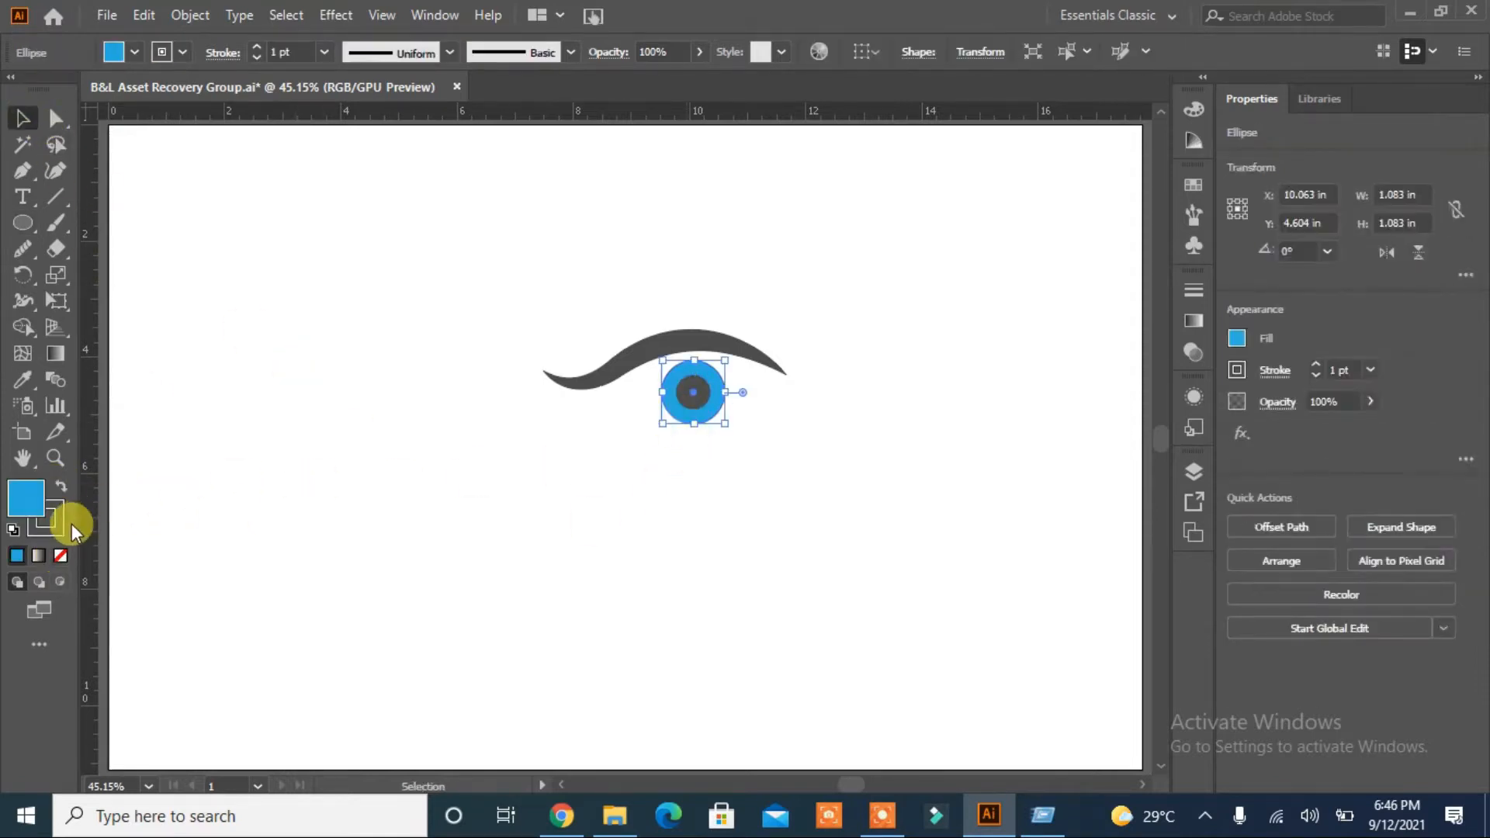
{"action": "left_click", "coordinate": [53, 534]}
{"action": "left_click", "coordinate": [62, 555]}
{"action": "left_click", "coordinate": [360, 516]}
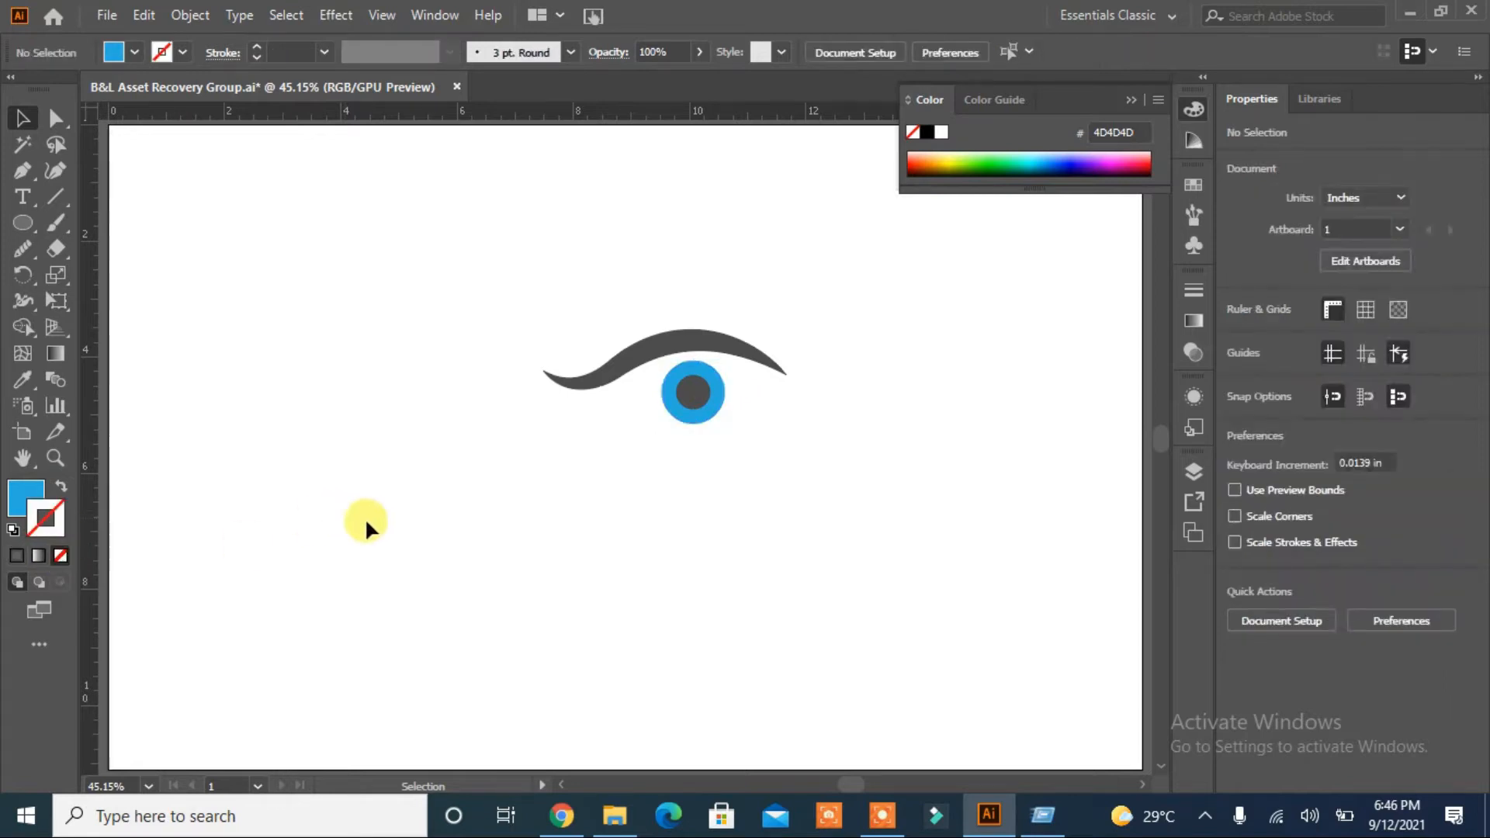
- Reduce the stroke weight of the curved eyelid line to 21 pt
{"action": "left_click", "coordinate": [630, 351]}
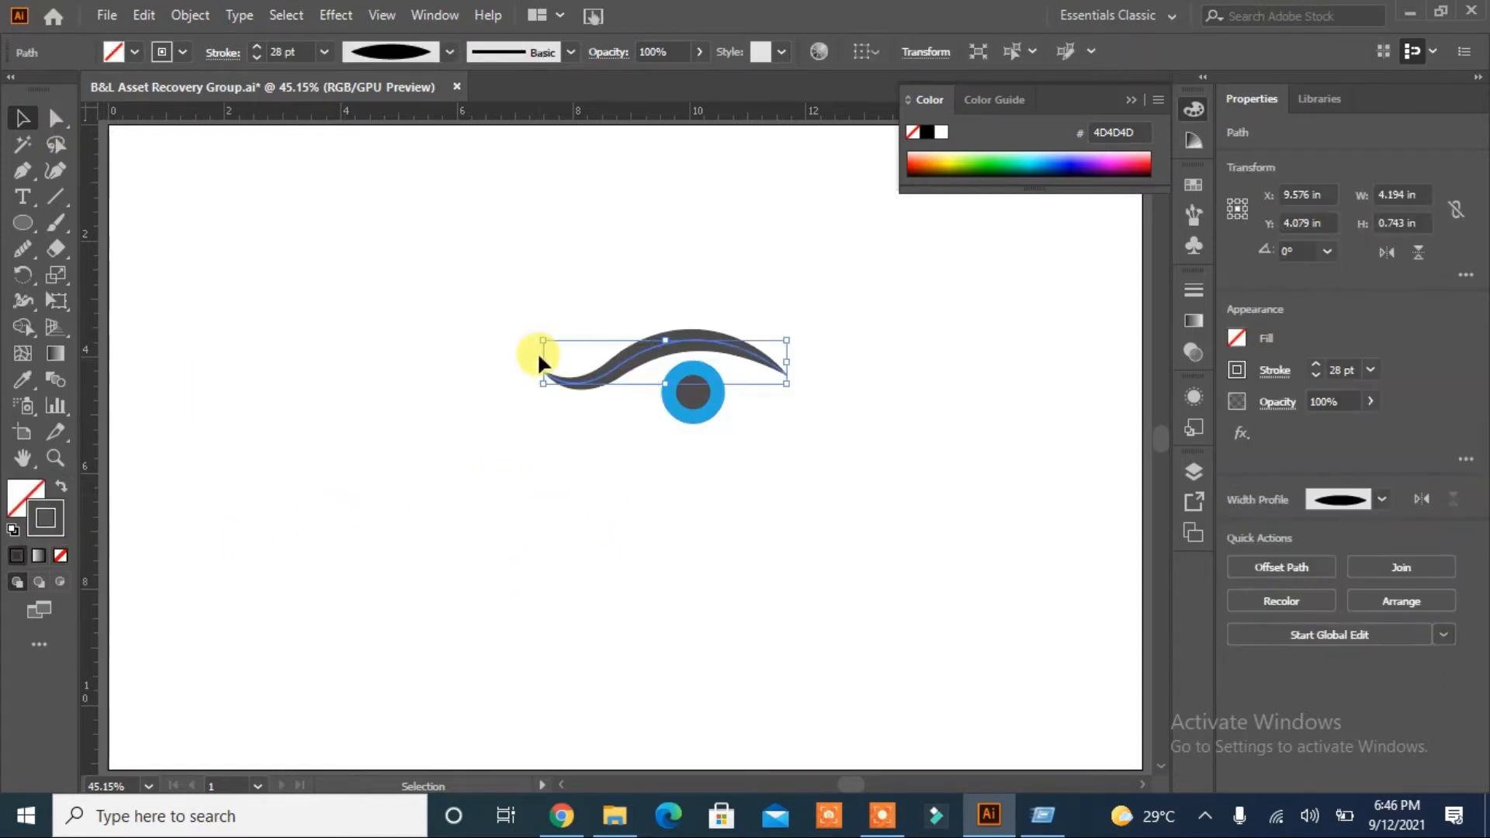
{"action": "left_click", "coordinate": [257, 57]}
{"action": "left_click", "coordinate": [257, 57]}
{"action": "left_click", "coordinate": [257, 57]}
{"action": "left_click", "coordinate": [257, 57]}
{"action": "left_click", "coordinate": [257, 57]}
{"action": "left_click", "coordinate": [257, 58]}
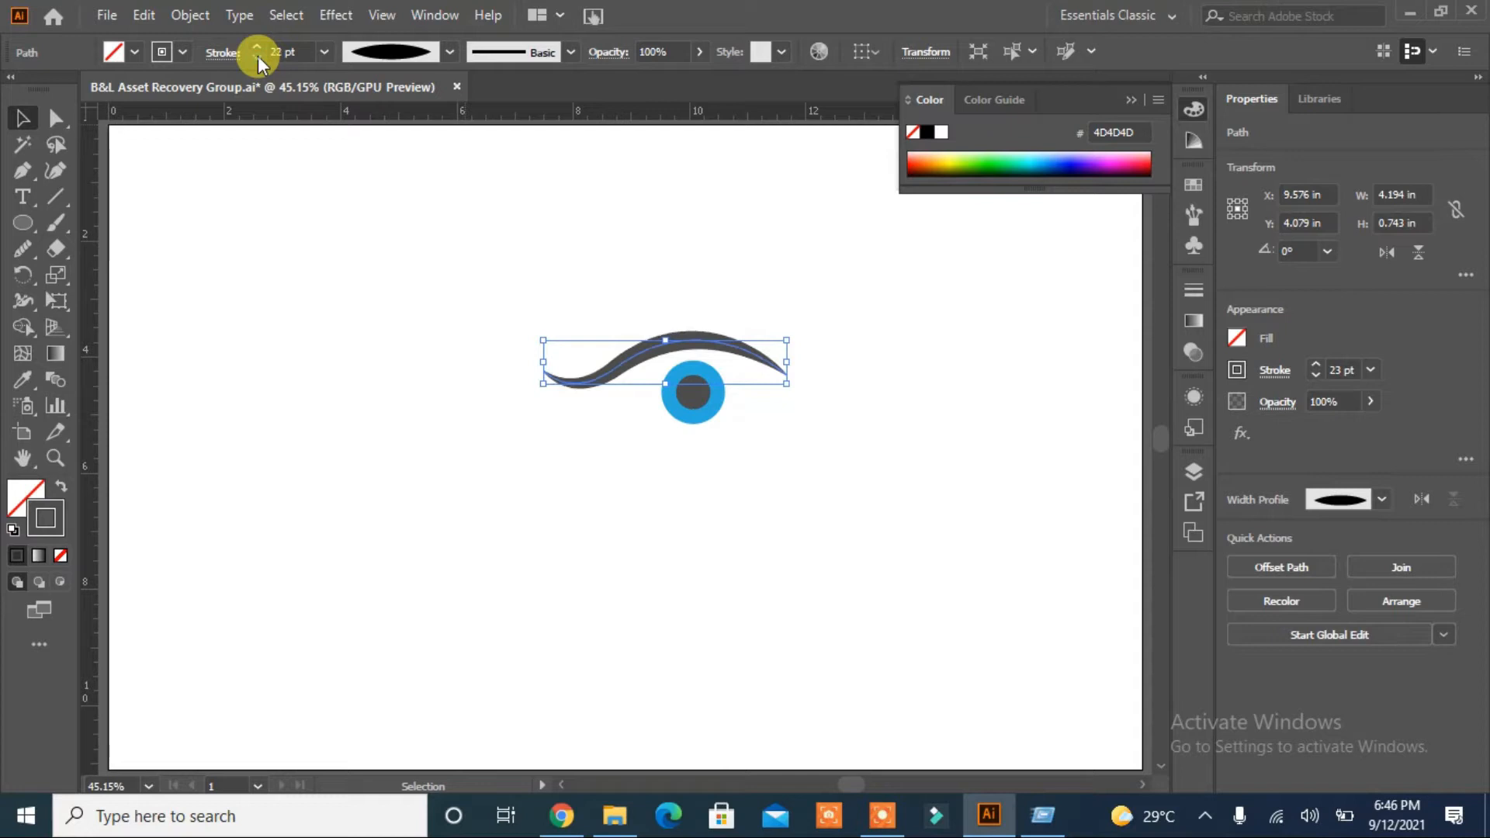
{"action": "left_click", "coordinate": [329, 352]}
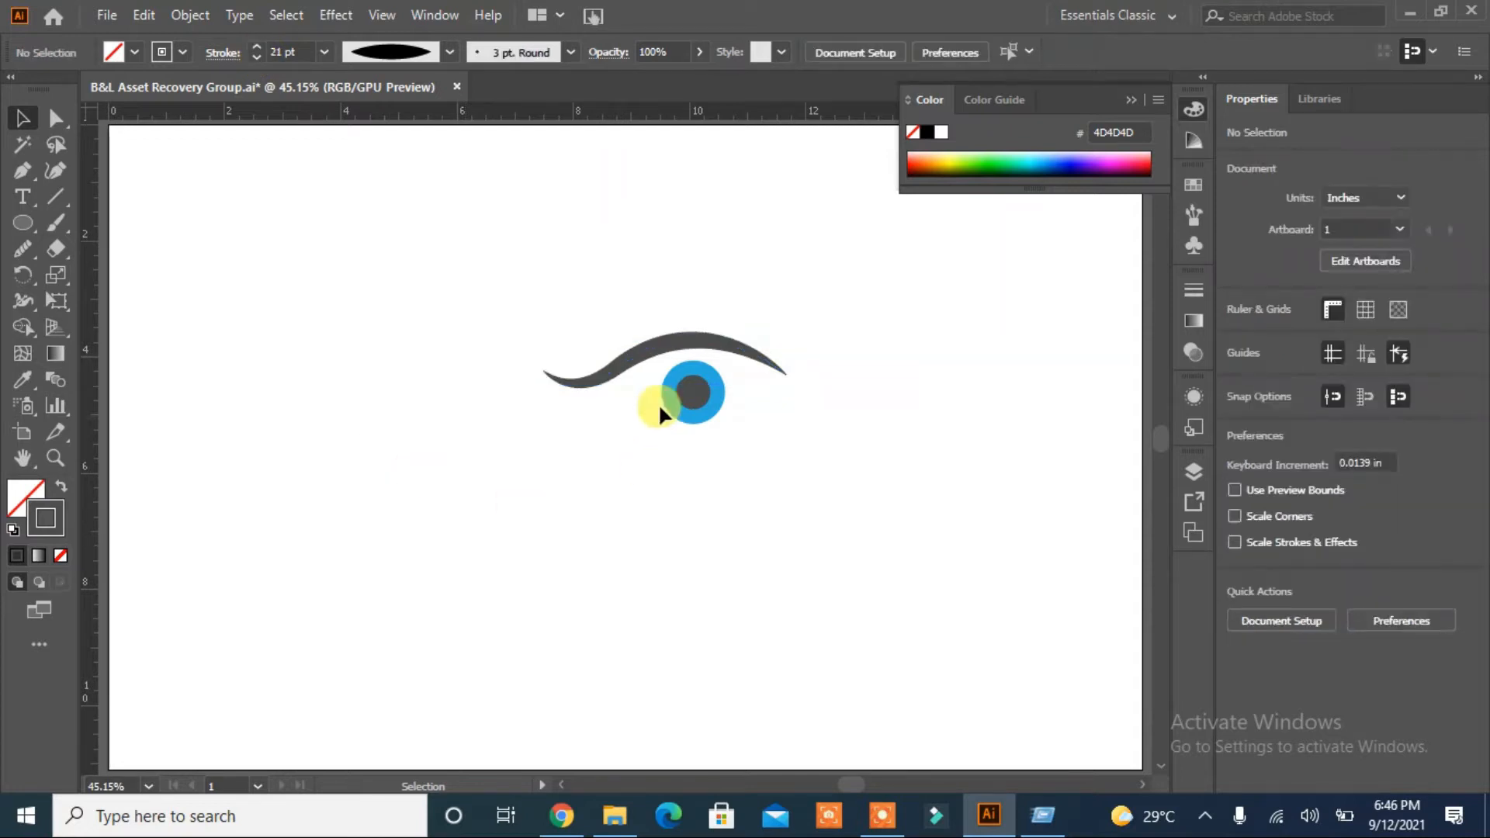
- Smooth the curved eyelid line between its crest and the dip at its outer end, with its stroke set to 26 pt
{"action": "left_click", "coordinate": [634, 352]}
{"action": "left_click", "coordinate": [21, 252]}
{"action": "left_click_drag", "start_coordinate": [648, 339], "coordinate": [576, 373]}
{"action": "left_click", "coordinate": [21, 116]}
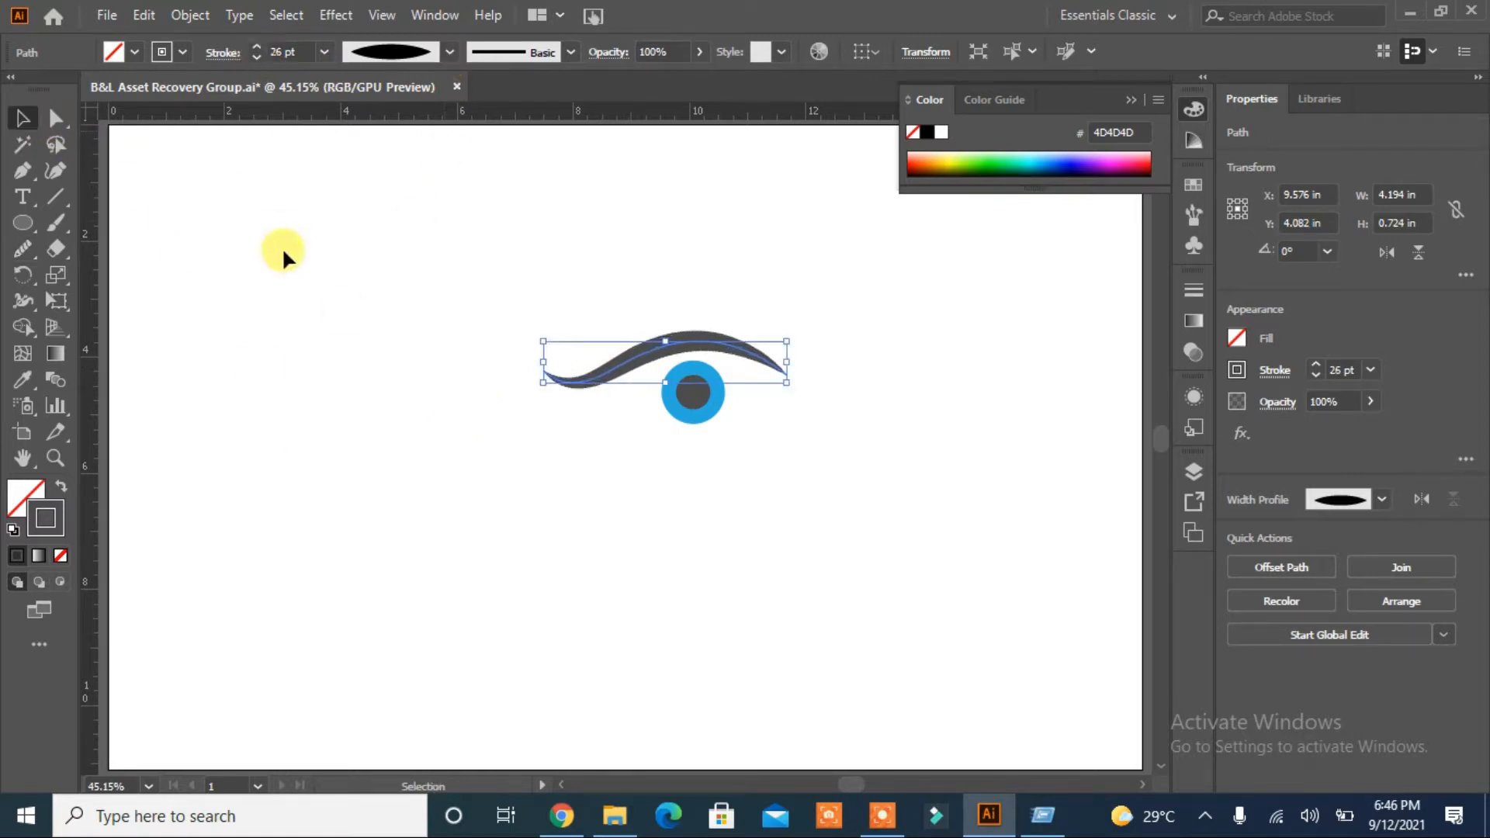
{"action": "left_click", "coordinate": [196, 207]}
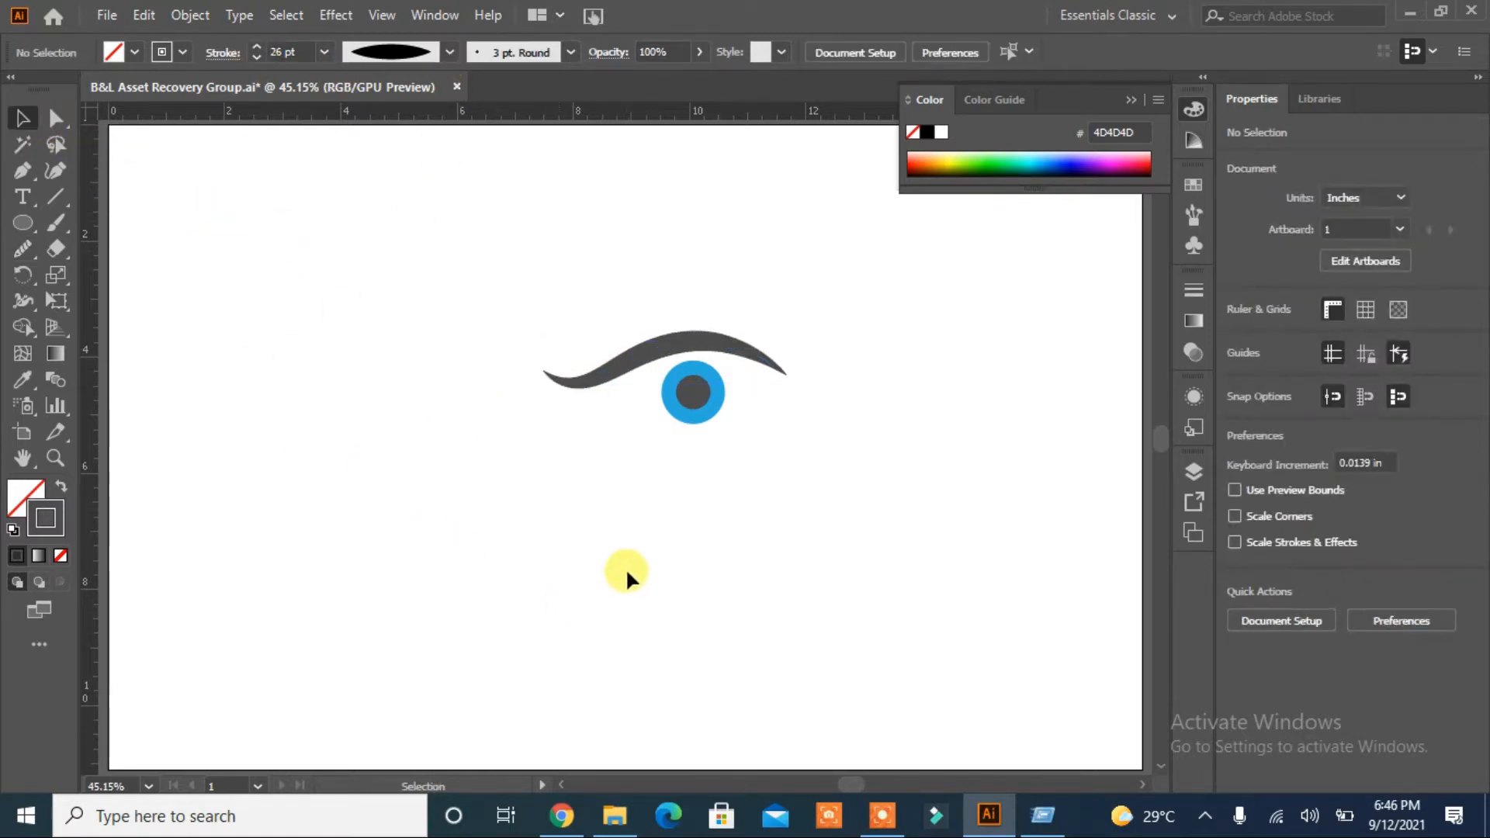
- Offset the dark pupil's path inward to make a 0.333 in inner circle and fill it light grey
{"action": "left_click", "coordinate": [695, 394]}
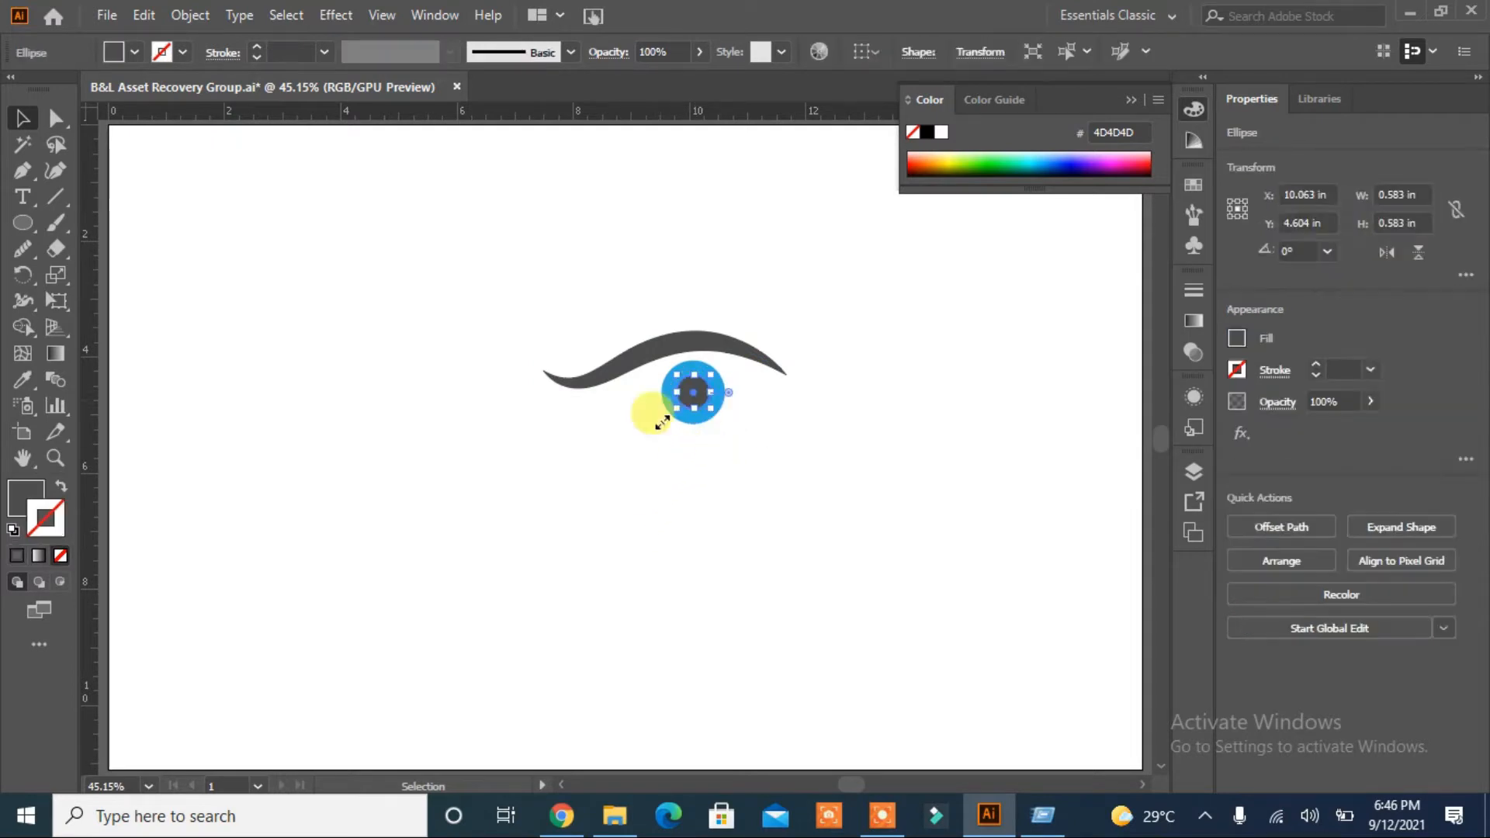
{"action": "left_click", "coordinate": [1281, 527]}
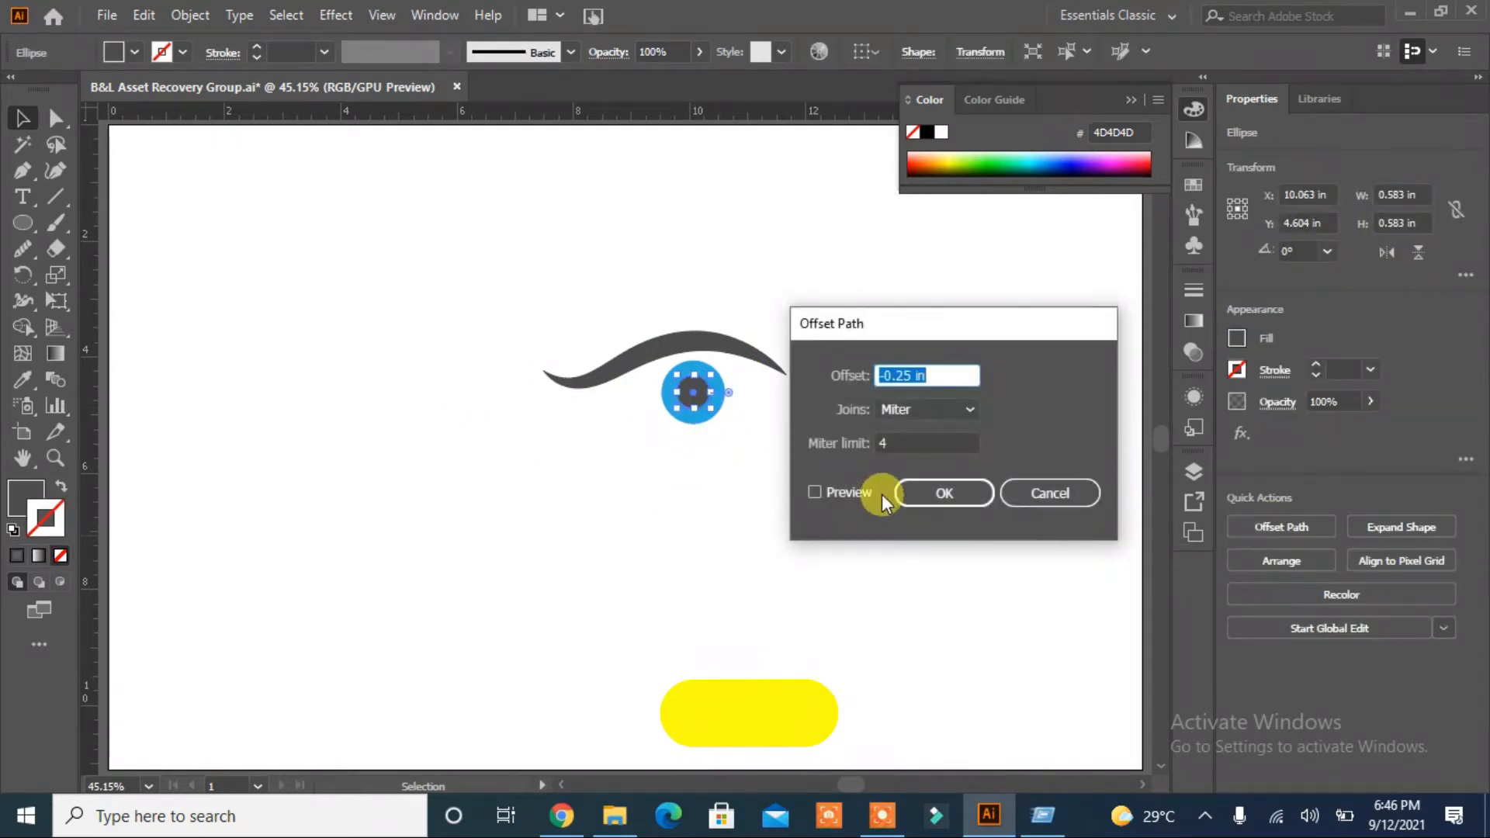
{"action": "left_click", "coordinate": [814, 492]}
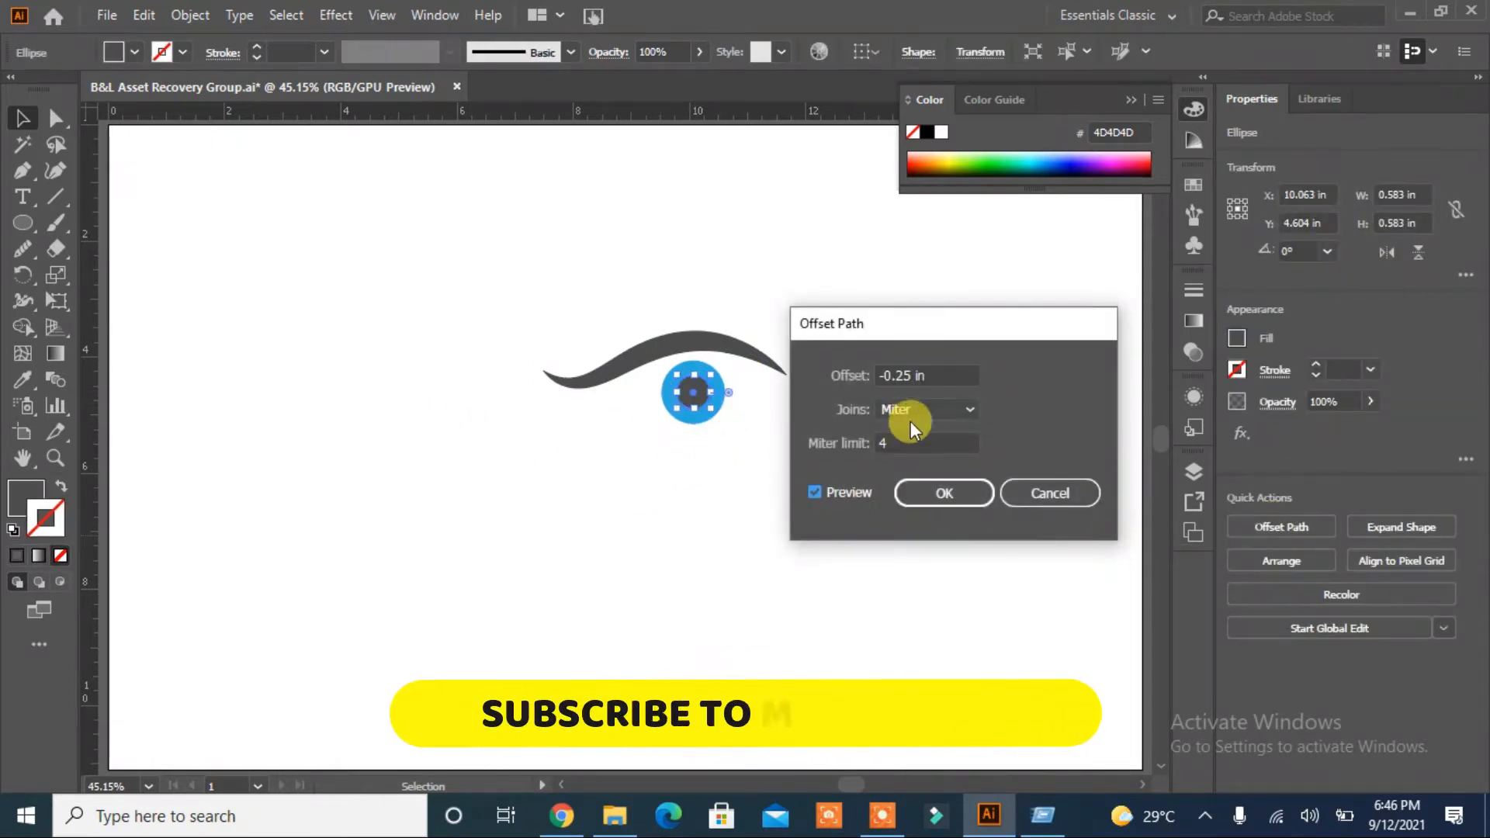
{"action": "left_click", "coordinate": [943, 494]}
{"action": "left_click", "coordinate": [125, 50]}
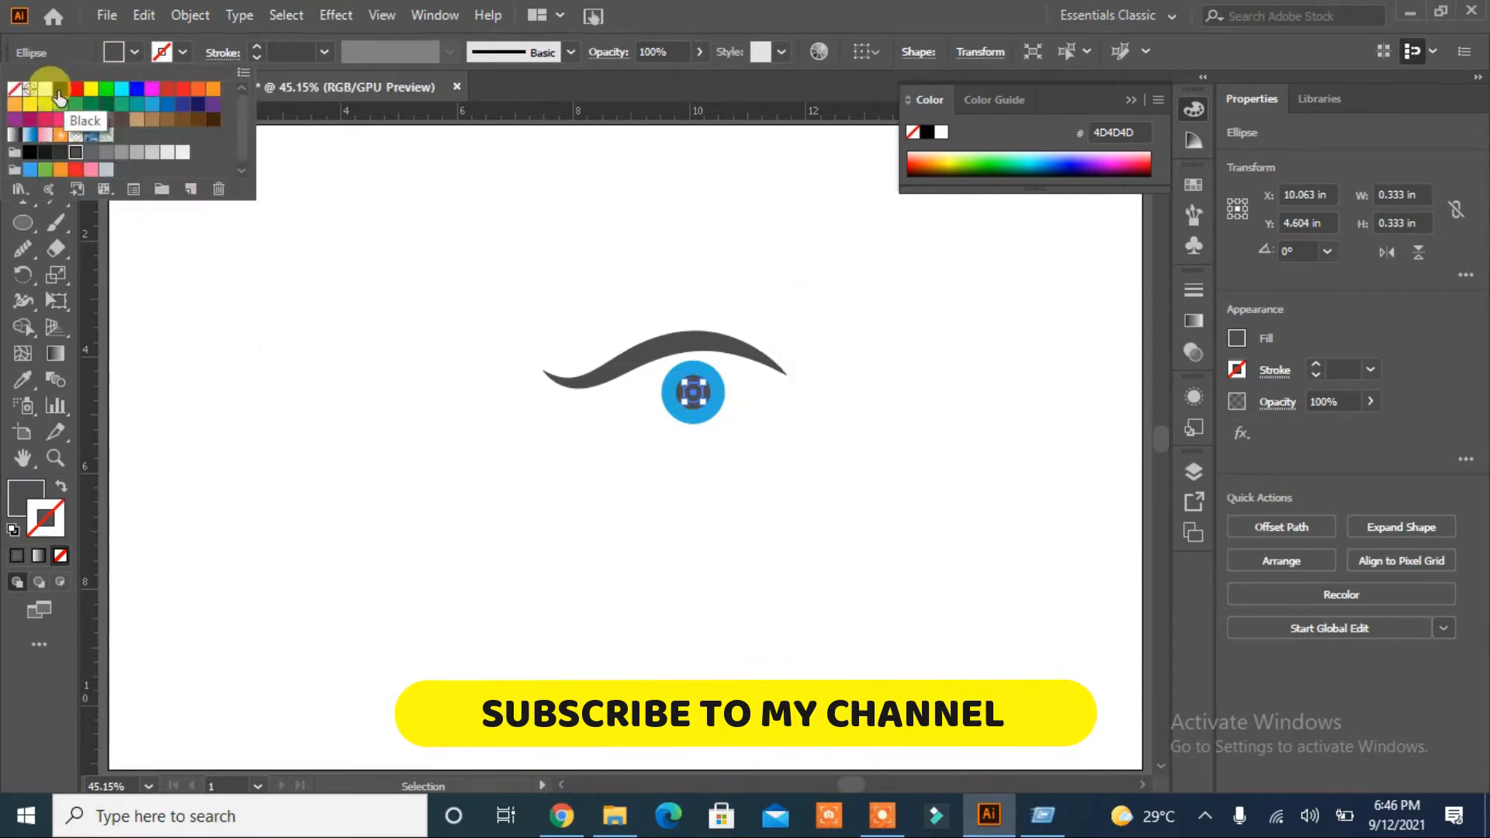
{"action": "left_click", "coordinate": [166, 153]}
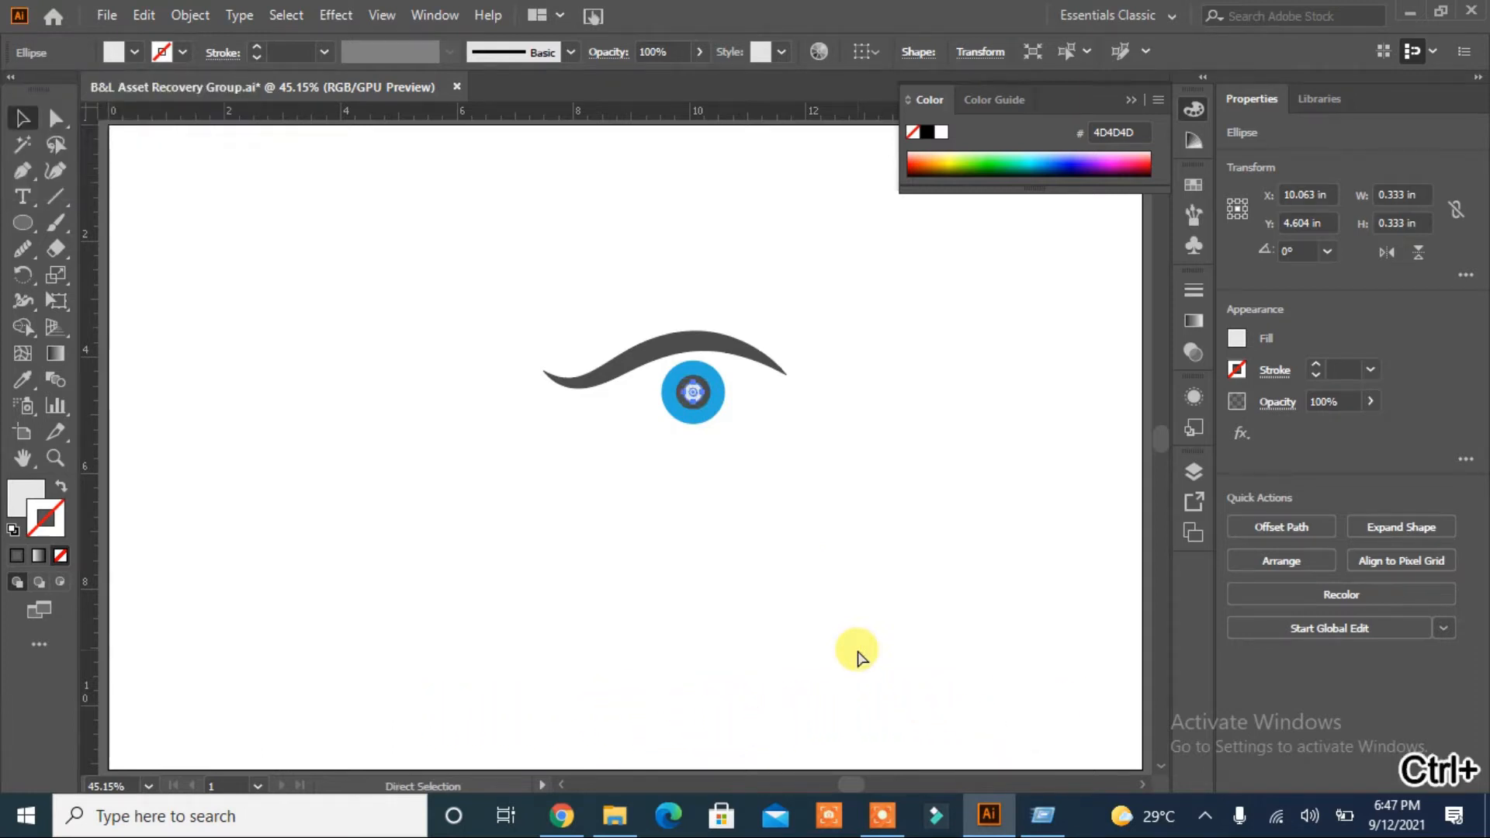
- Shrink the light grey circle to about 0.18 in and place it as a highlight on the pupil's upper-right edge
{"action": "key", "text": "ctrl+equal"}
{"action": "key", "text": "ctrl+equal"}
{"action": "key", "text": "ctrl+equal"}
{"action": "key", "text": "ctrl+equal"}
{"action": "key", "text": "ctrl+equal"}
{"action": "key", "text": "v"}
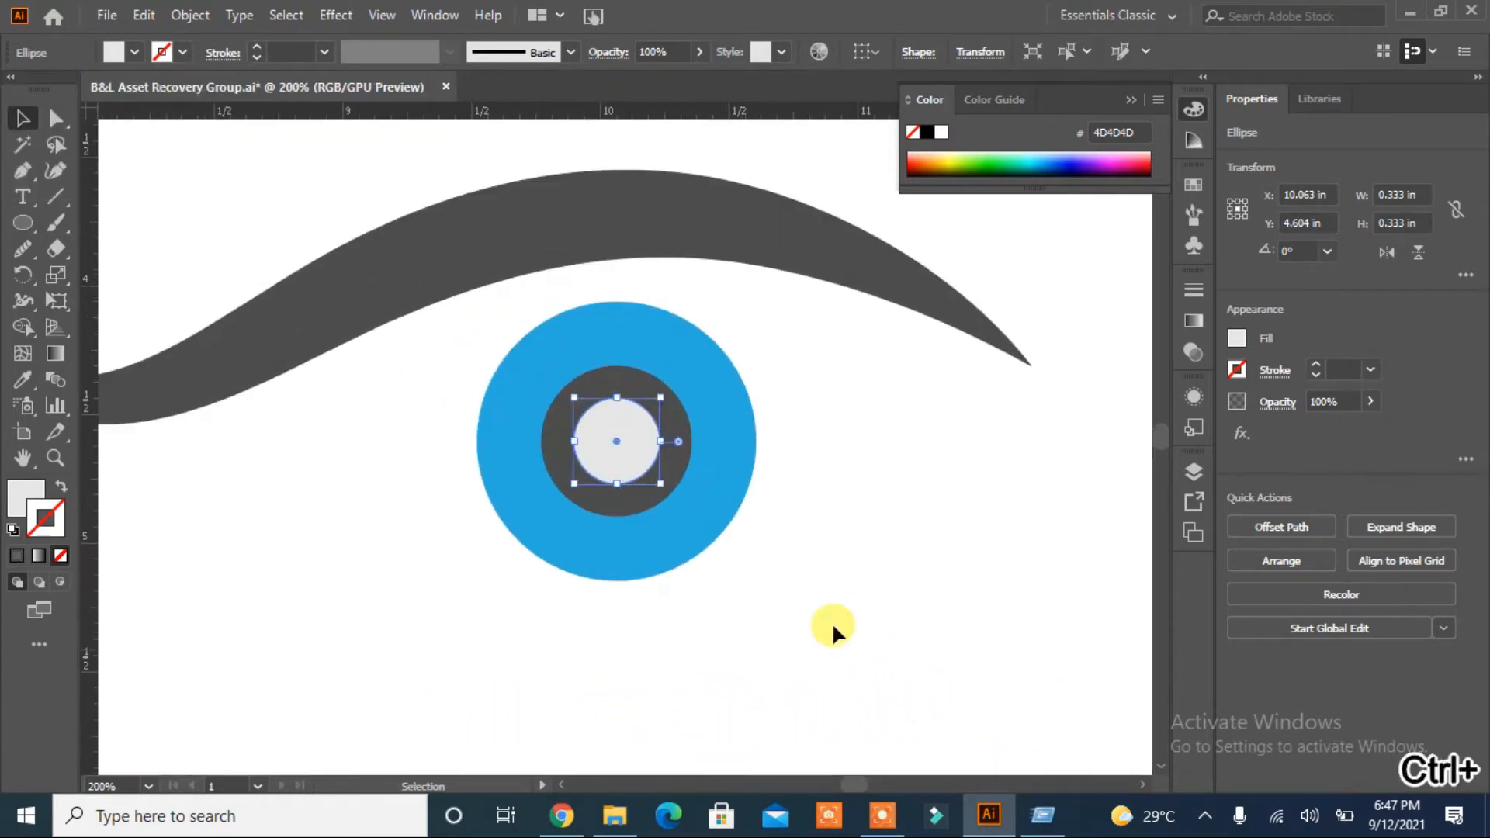
{"action": "left_click_drag", "start_coordinate": [658, 485], "coordinate": [672, 406]}
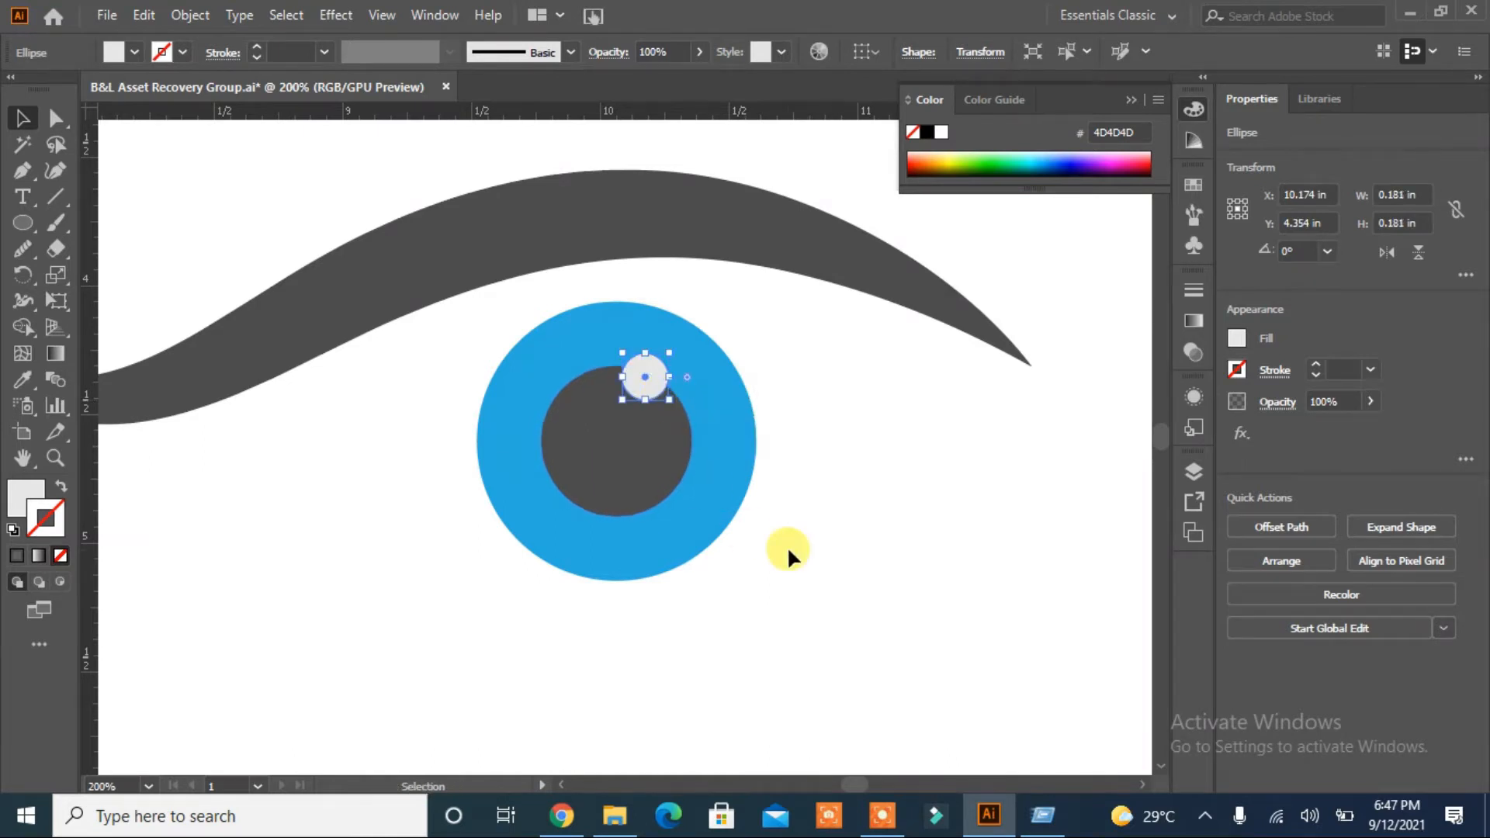
{"action": "left_click", "coordinate": [791, 547]}
{"action": "key", "text": "ctrl+0"}
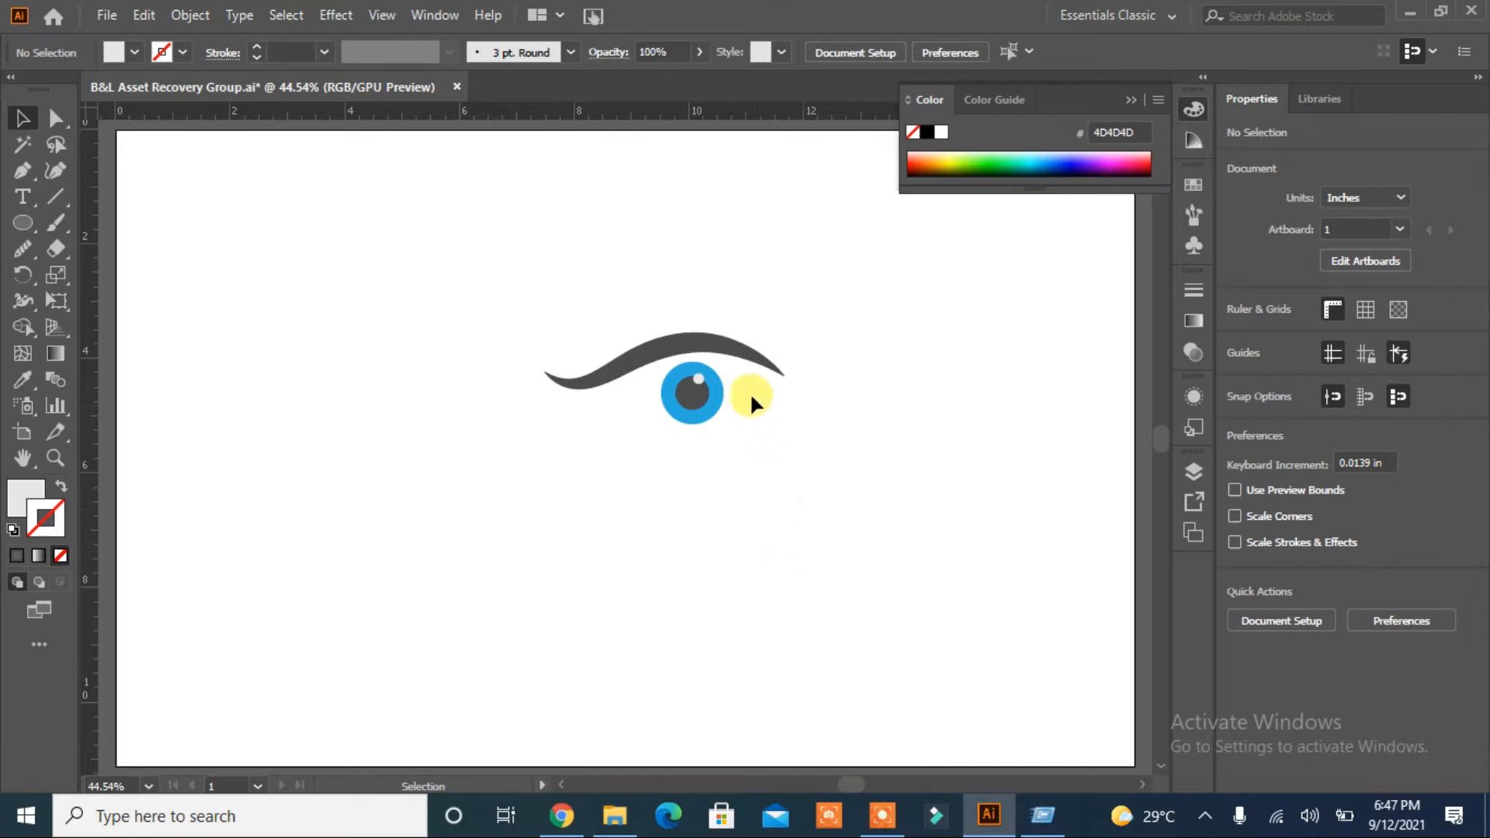
- Rotate the upper eyelid curve to 357.75° and place a copy of it below the iris
{"action": "left_click", "coordinate": [731, 346]}
{"action": "left_click_drag", "start_coordinate": [785, 394], "coordinate": [783, 398]}
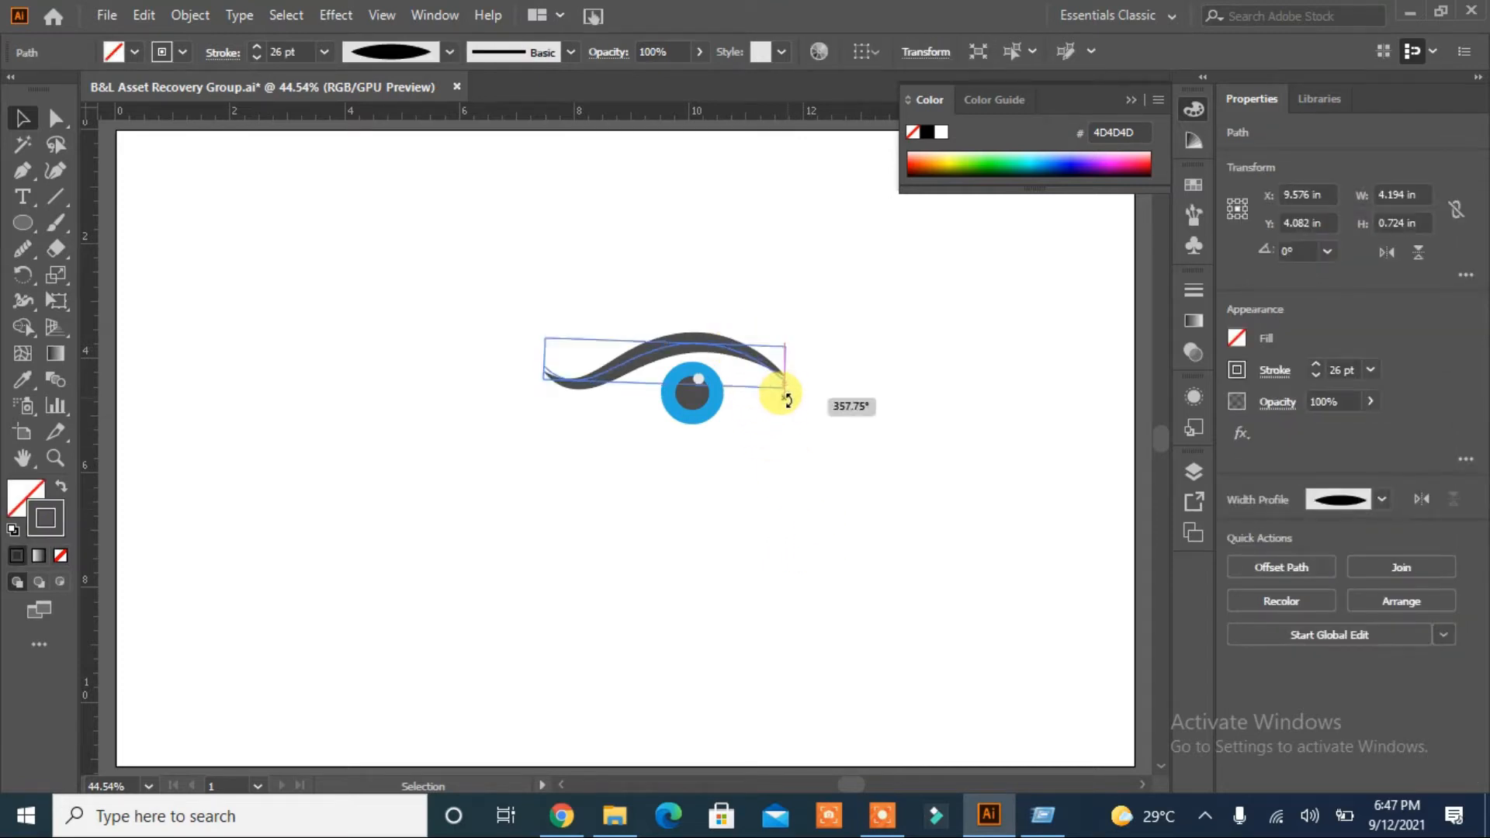
{"action": "left_click", "coordinate": [661, 353]}
{"action": "left_click_drag", "start_coordinate": [662, 355], "coordinate": [665, 440]}
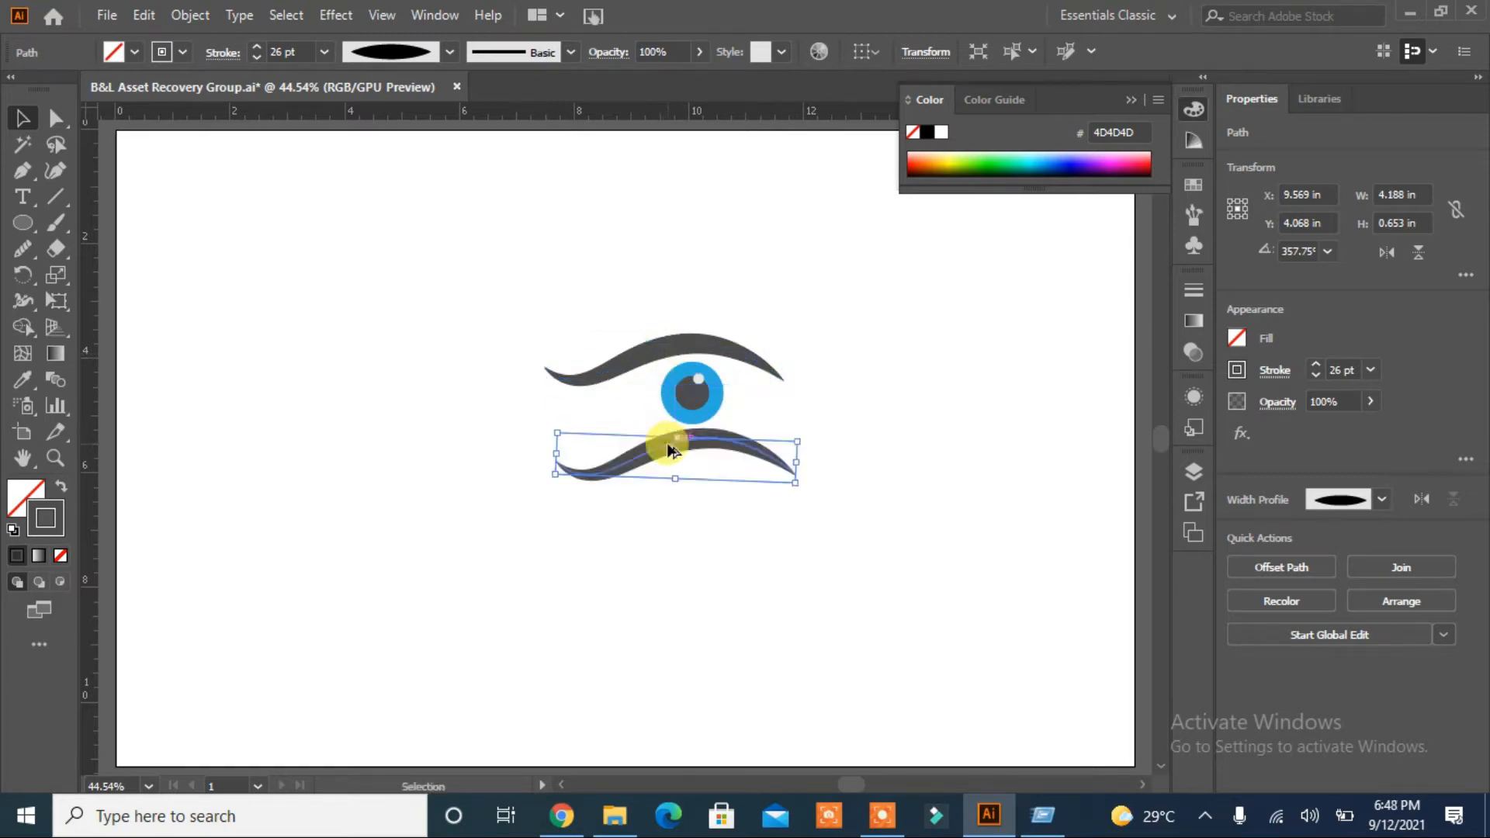
- Reflect the lower eyelid curve across the horizontal axis
{"action": "right_click", "coordinate": [666, 440]}
{"action": "mouse_move", "coordinate": [771, 657]}
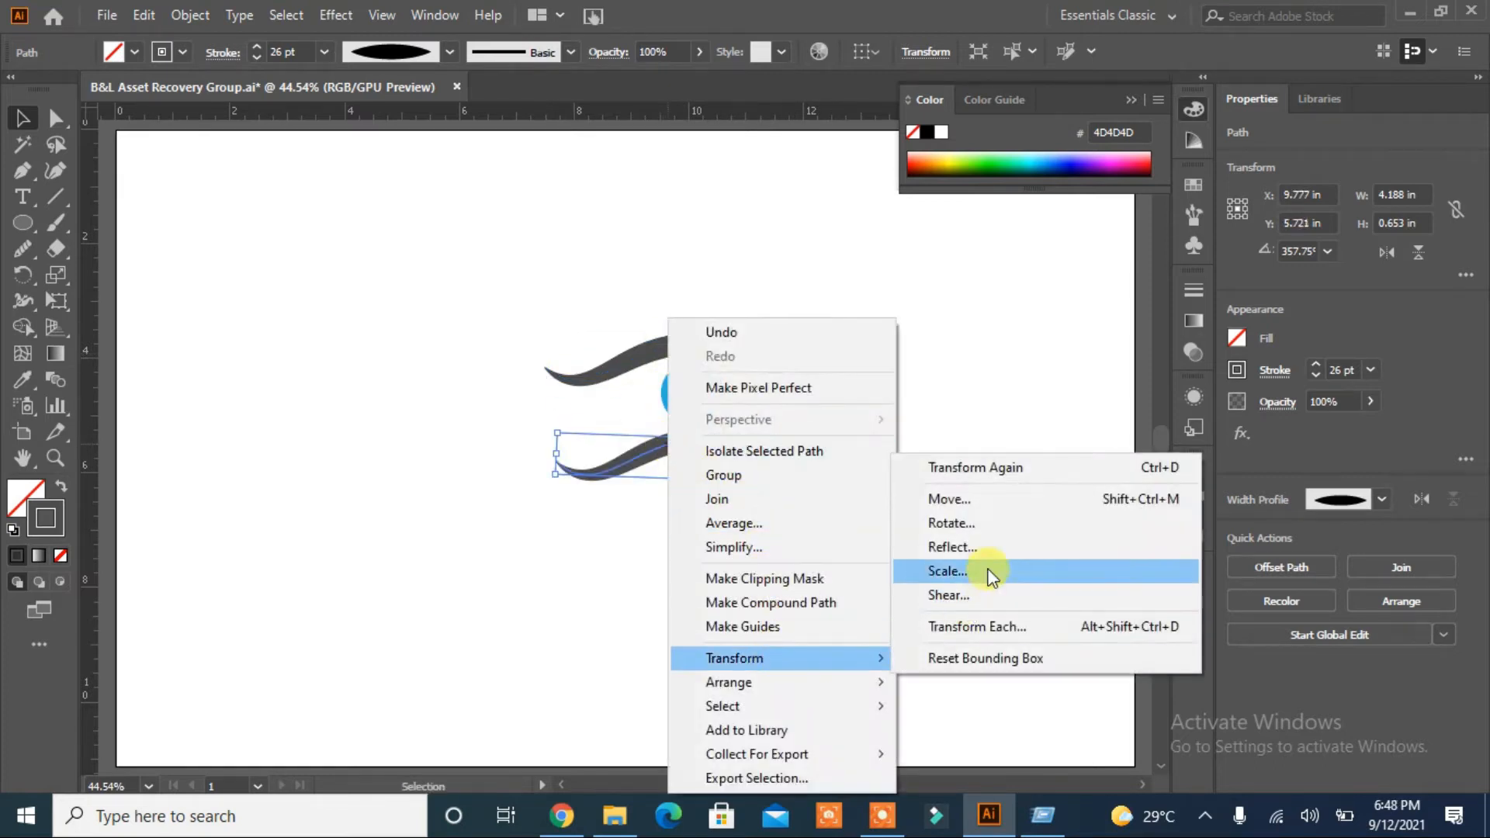
{"action": "left_click", "coordinate": [991, 552]}
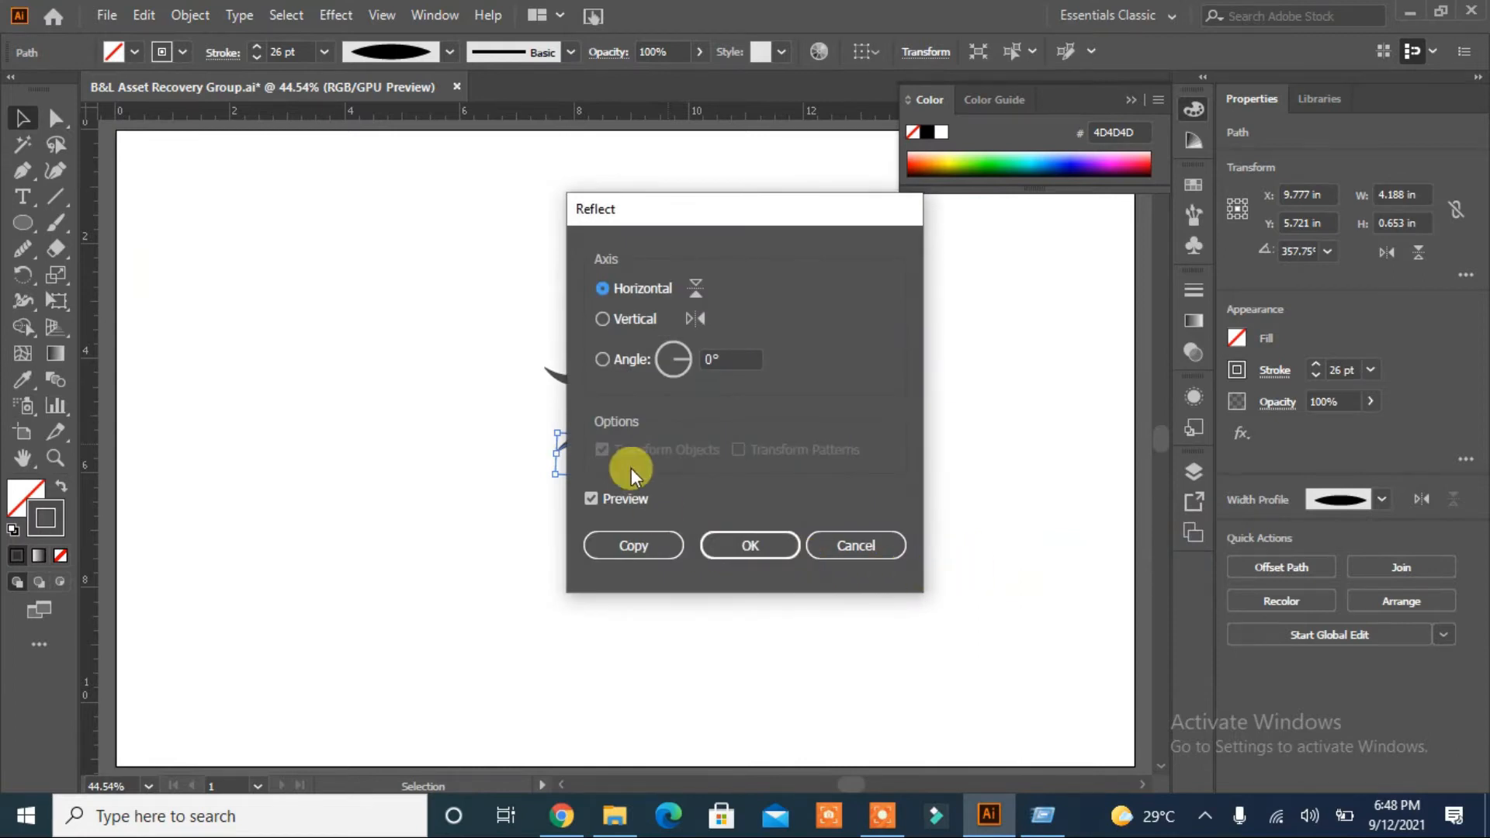
{"action": "left_click", "coordinate": [749, 544]}
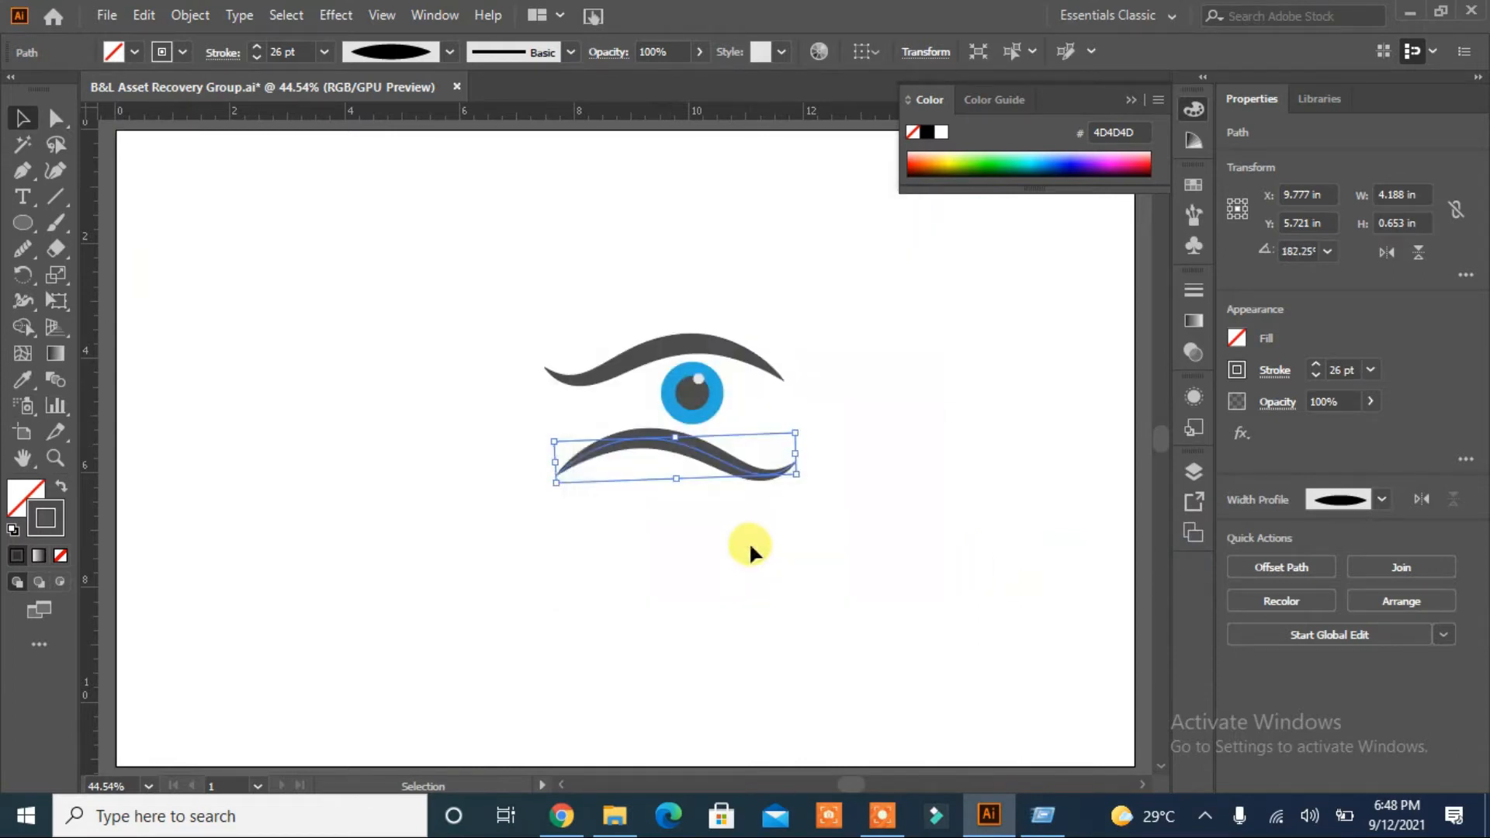
- Reflect the lower eyelid curve across the horizontal axis again and move it up to curve just beneath the iris
{"action": "right_click", "coordinate": [709, 451]}
{"action": "mouse_move", "coordinate": [916, 656]}
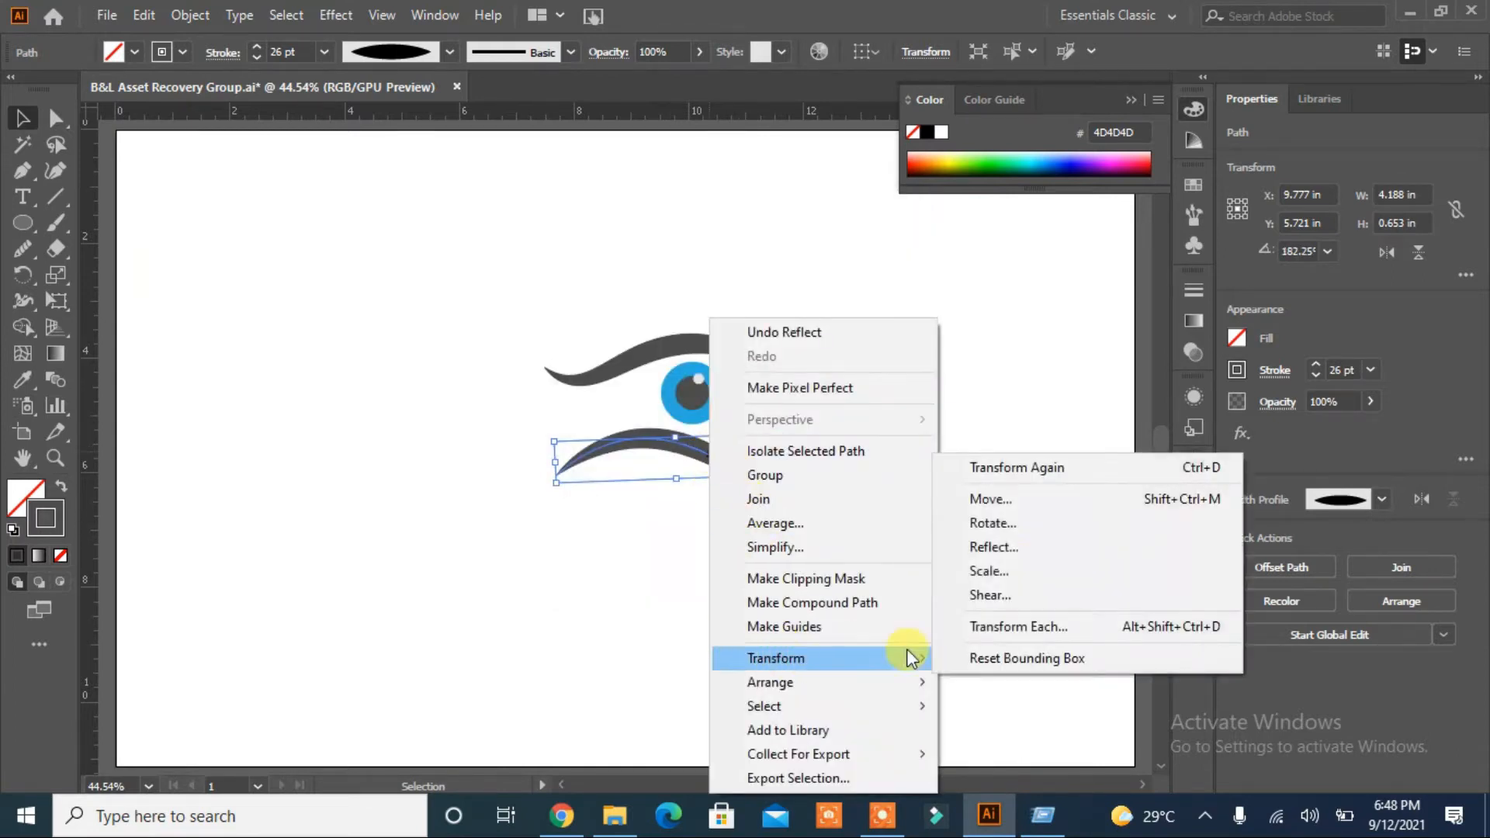
{"action": "left_click", "coordinate": [1017, 545]}
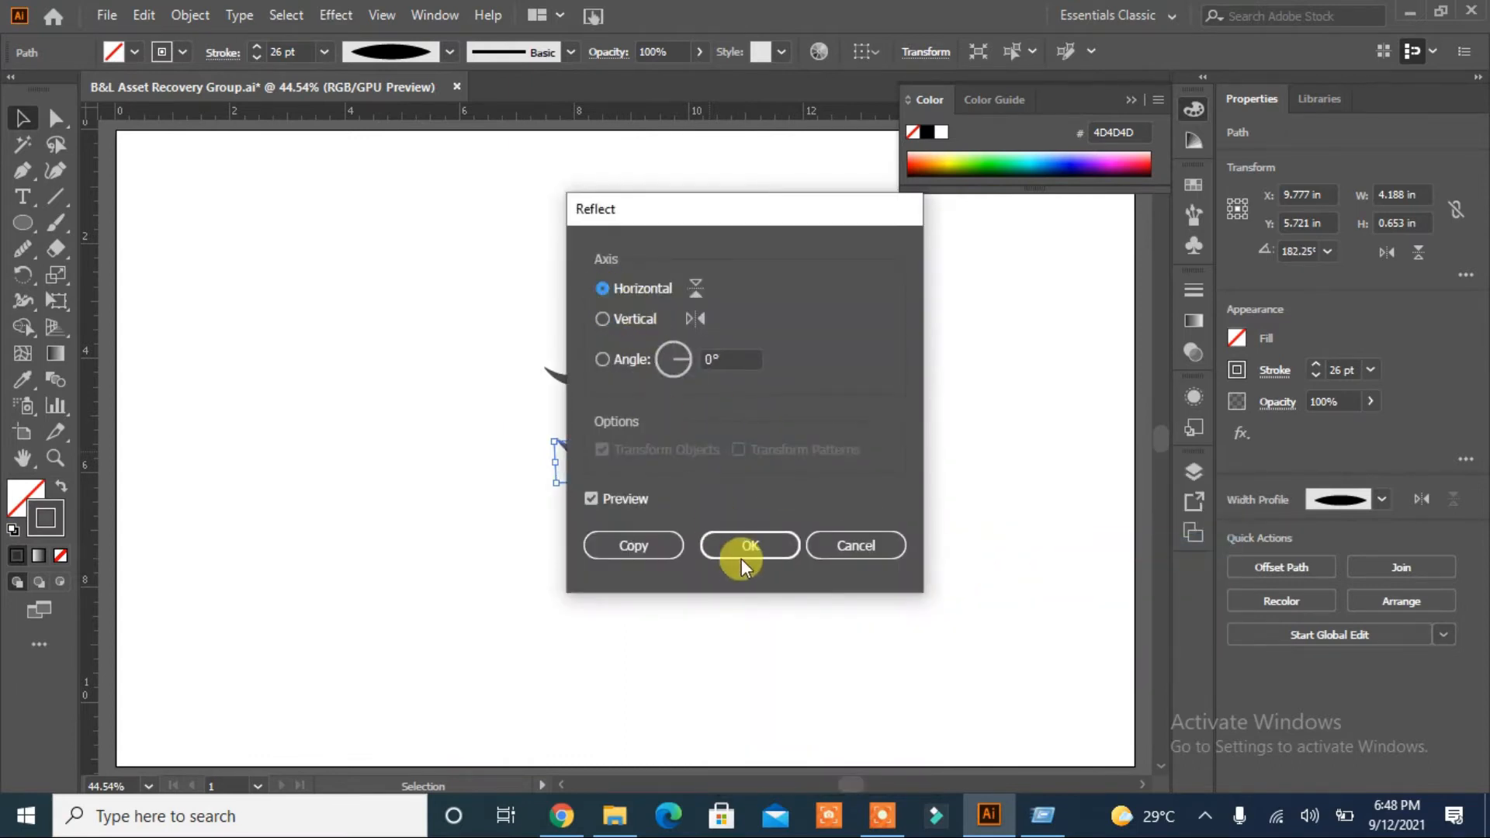
{"action": "left_click", "coordinate": [758, 547]}
{"action": "left_click_drag", "start_coordinate": [672, 475], "coordinate": [731, 440]}
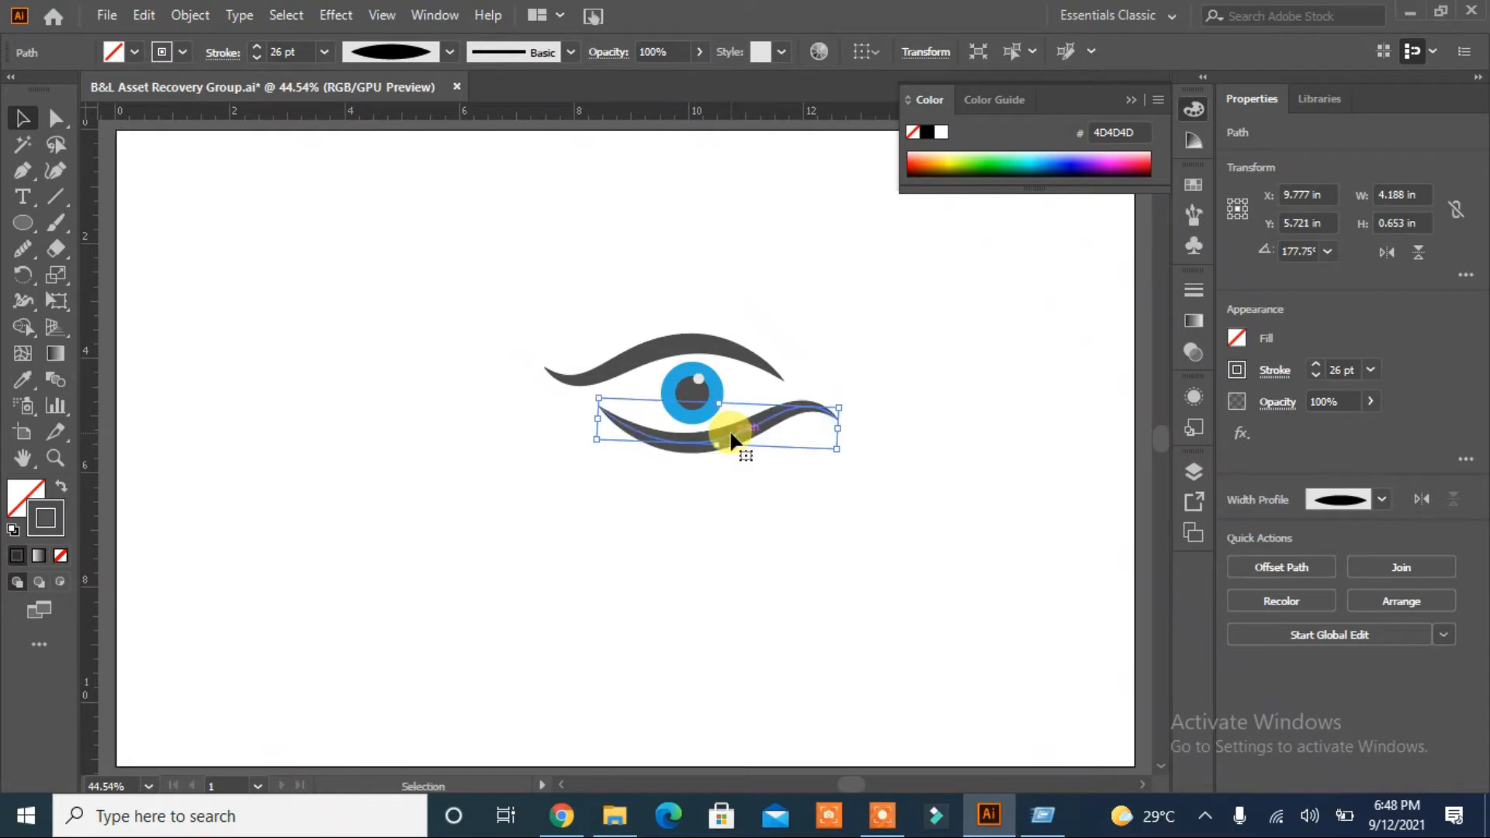
{"action": "left_click", "coordinate": [551, 575]}
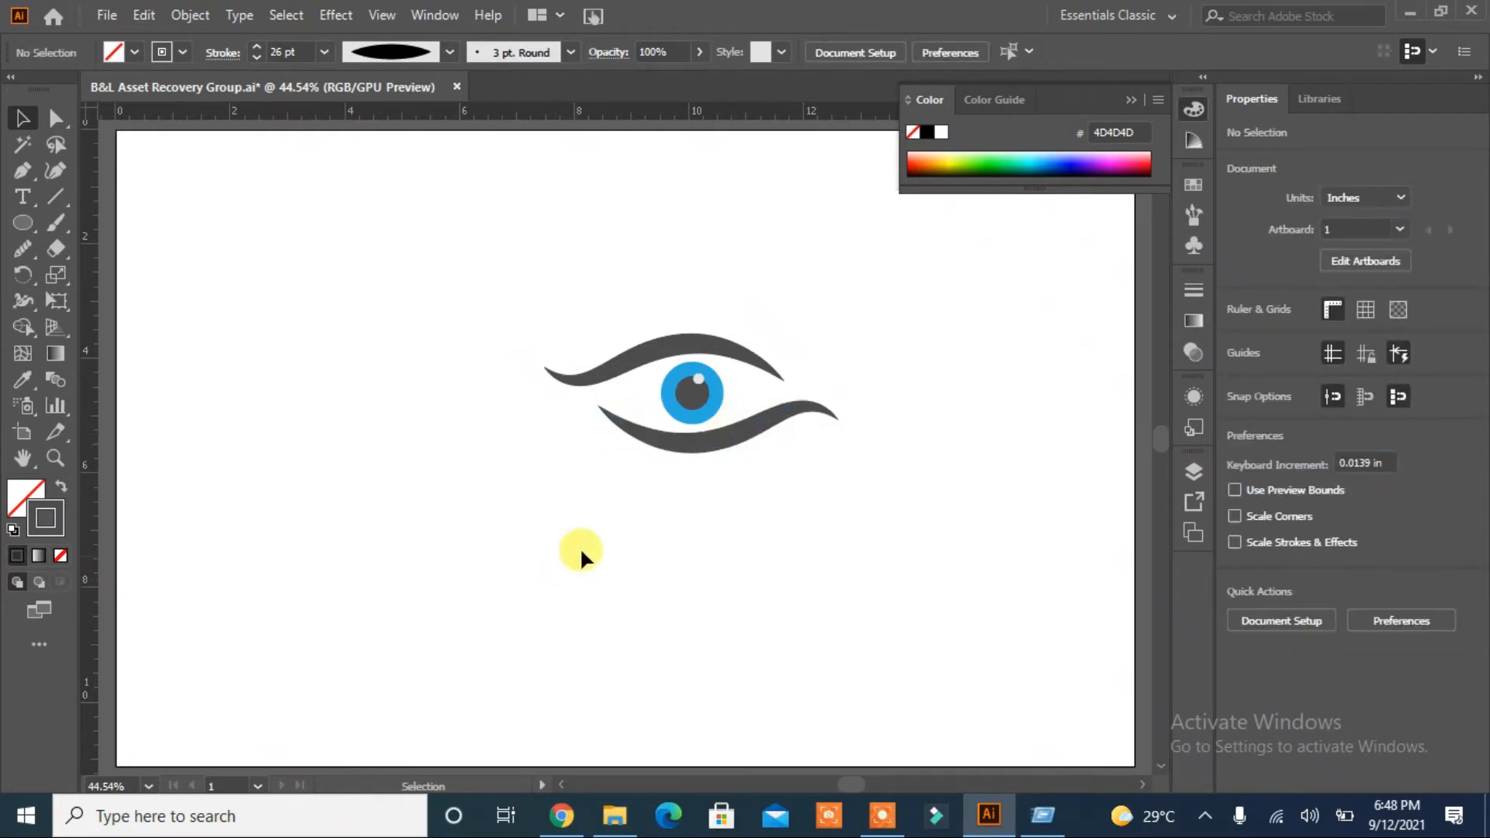
- Group the two eyelid curves together, and group the iris, pupil and highlight as a second group
{"action": "left_click", "coordinate": [682, 447]}
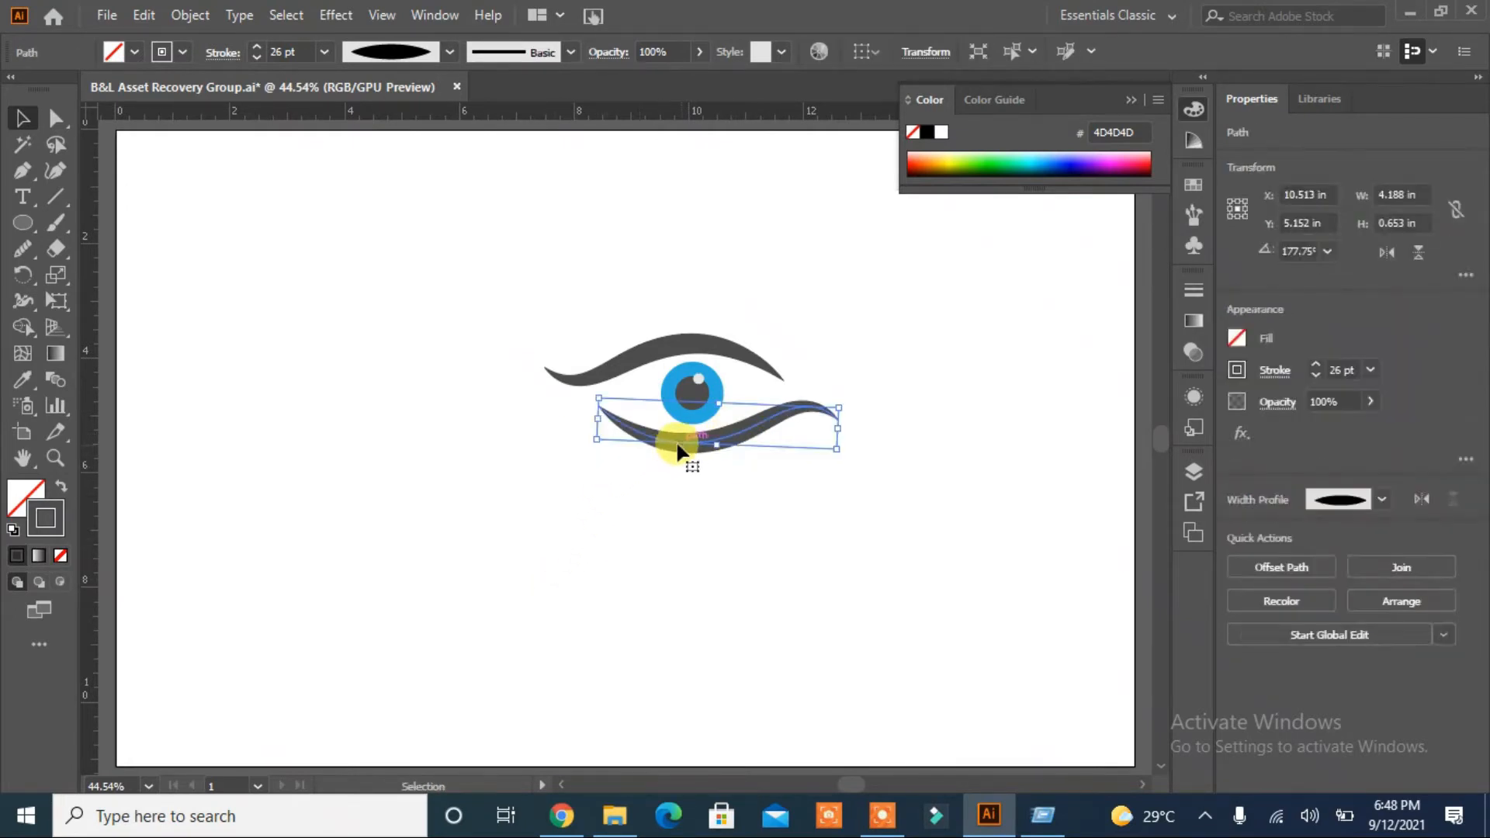
{"action": "left_click", "coordinate": [672, 351], "text": "shift"}
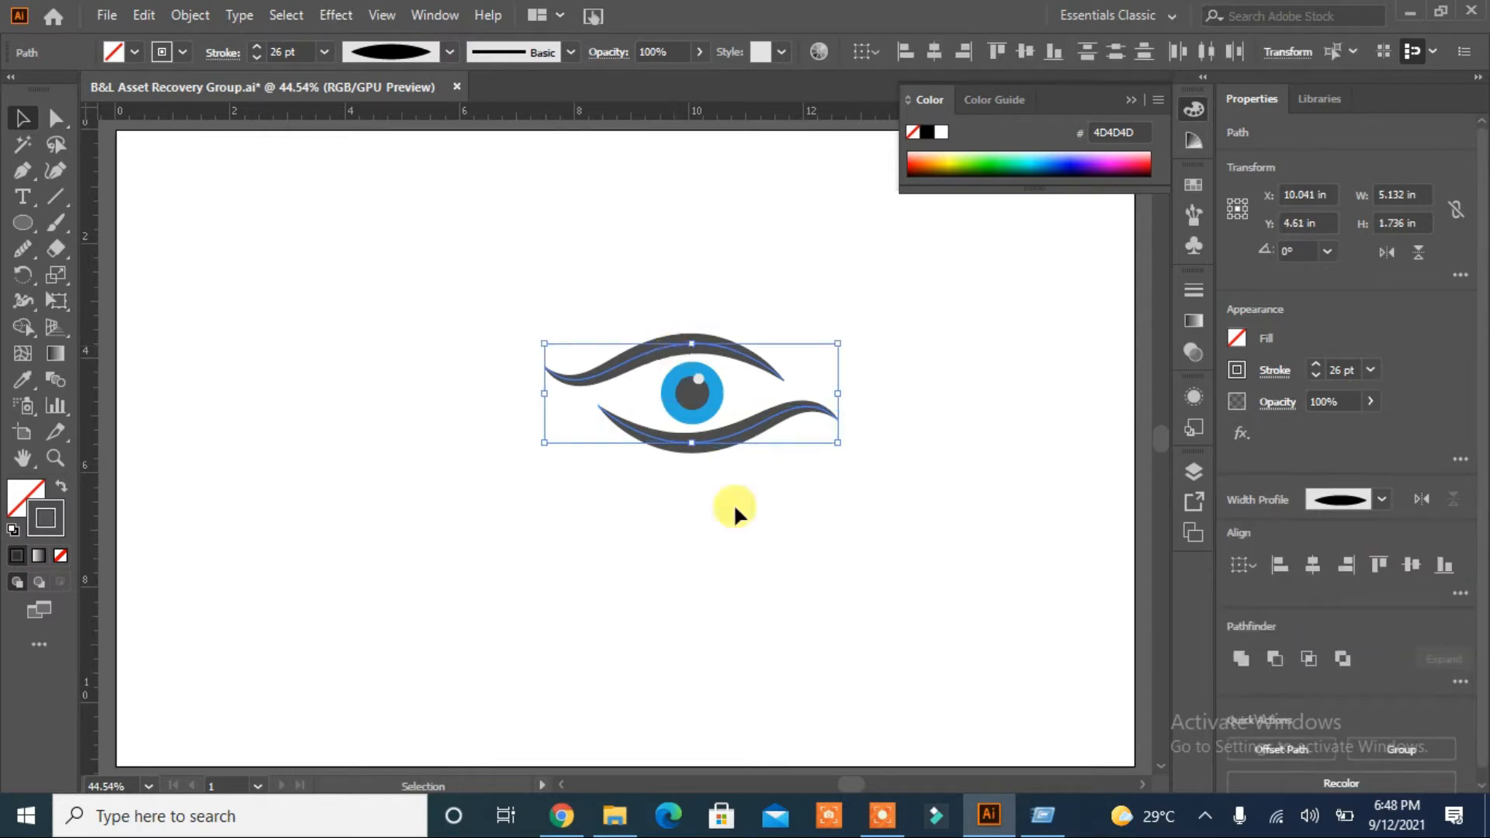
{"action": "left_click", "coordinate": [784, 574]}
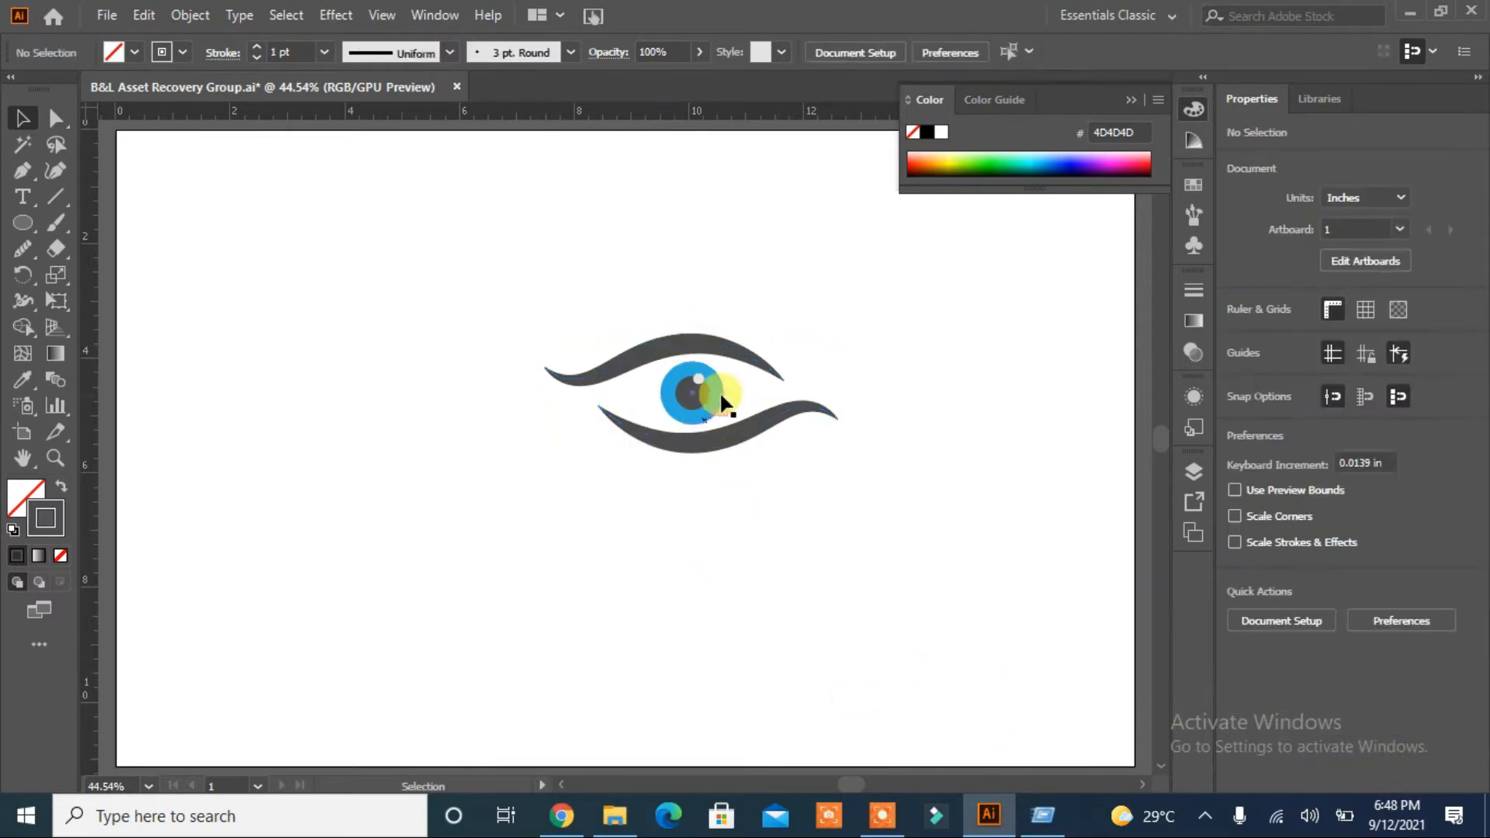
{"action": "left_click", "coordinate": [669, 403]}
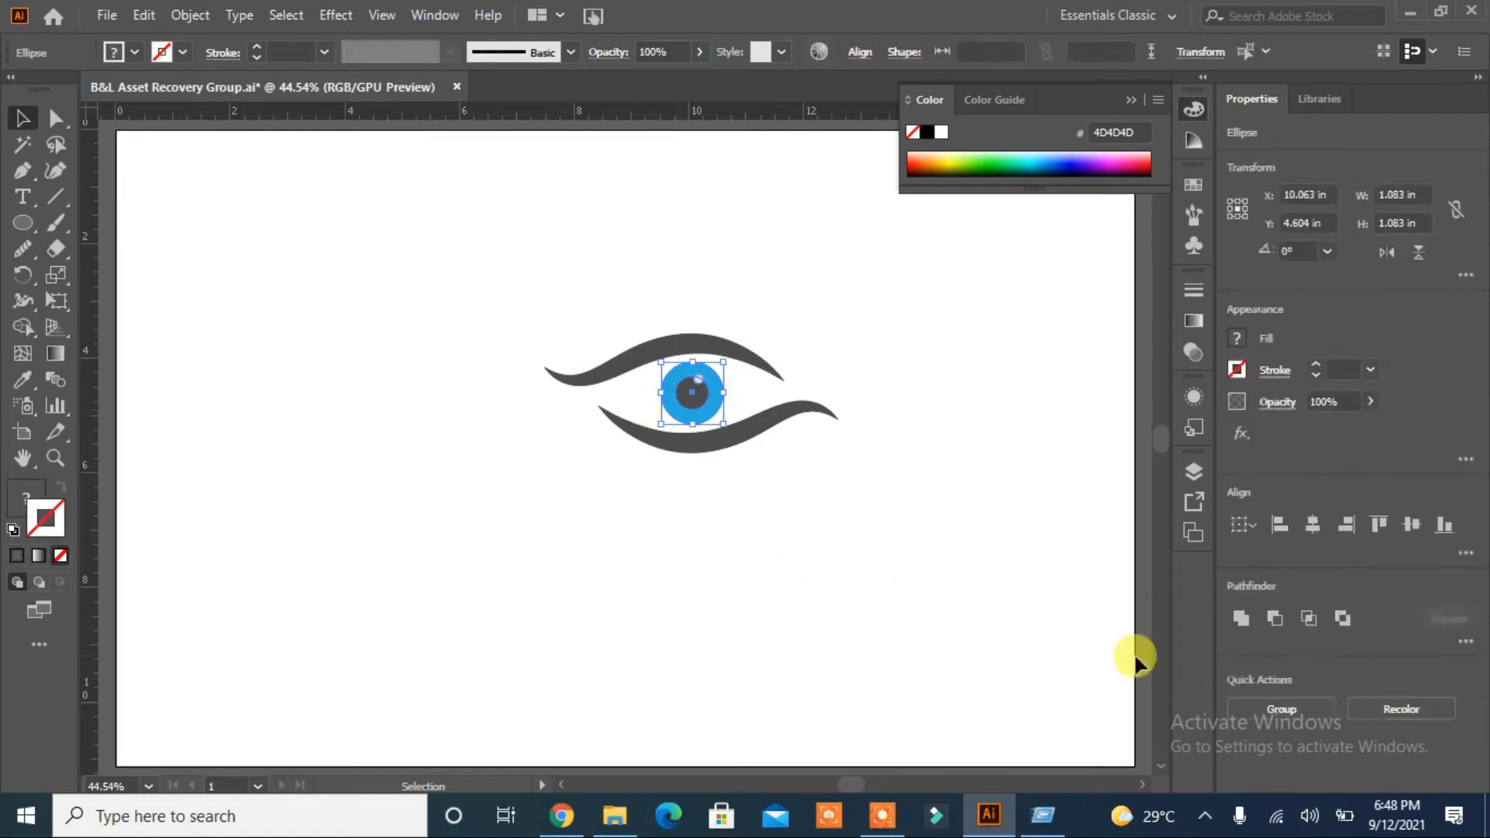
{"action": "left_click", "coordinate": [1287, 707]}
{"action": "left_click", "coordinate": [718, 531]}
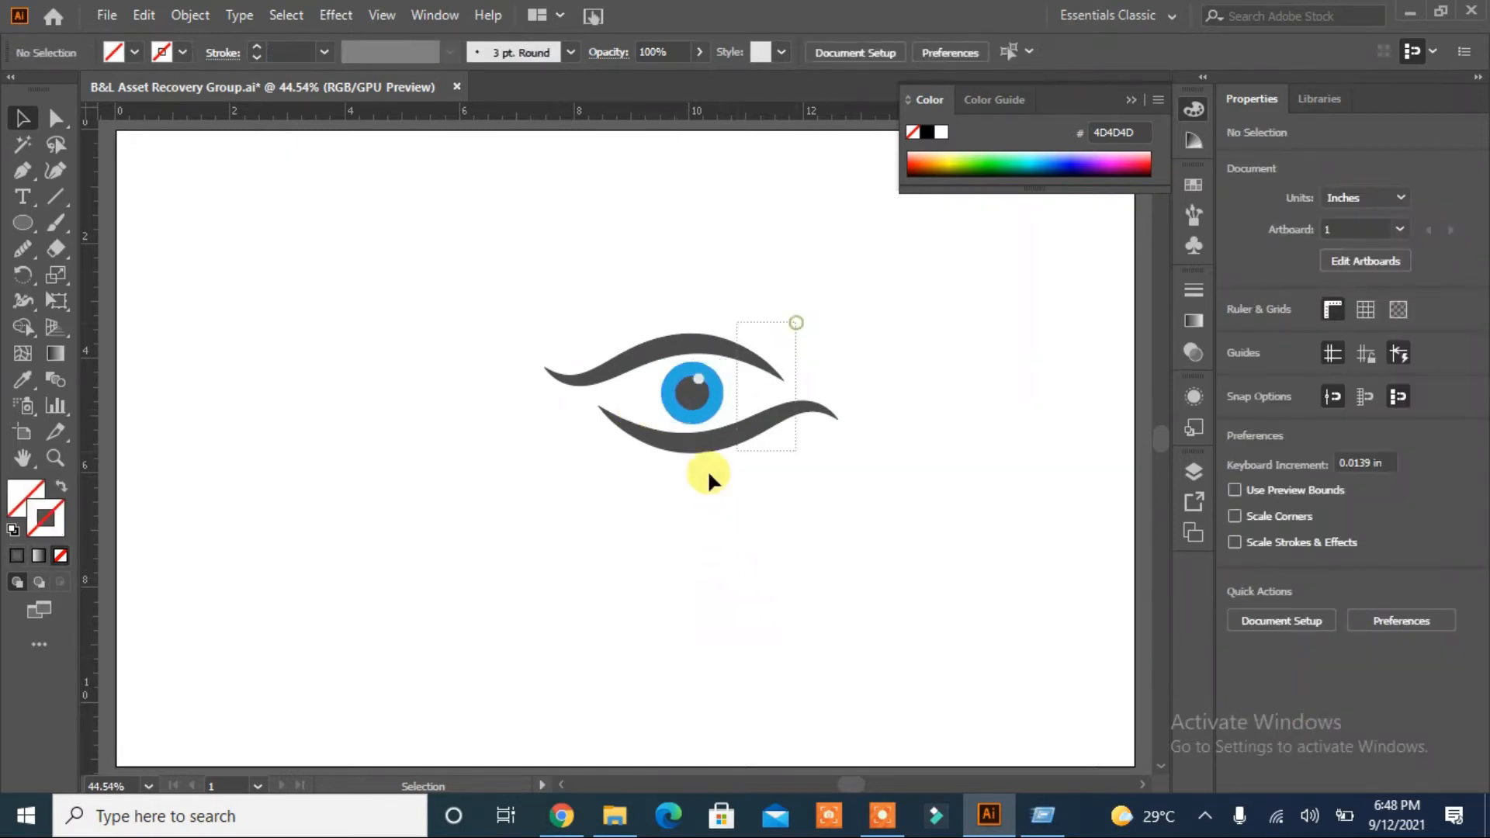
- Select the eyelid and iris groups together and align them on their vertical centres
{"action": "left_click_drag", "start_coordinate": [708, 474], "coordinate": [712, 477]}
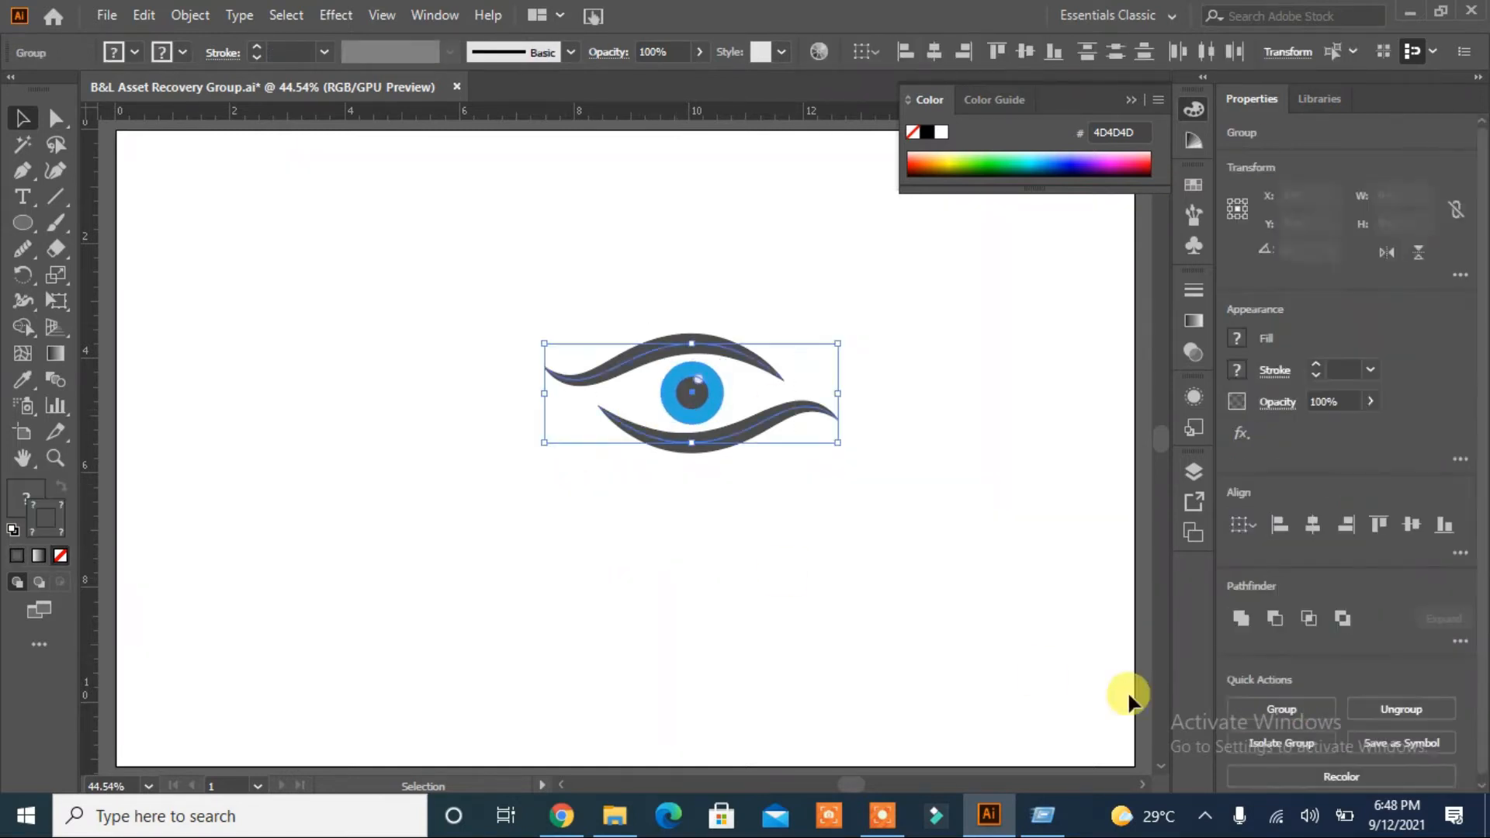
{"action": "left_click", "coordinate": [1403, 528]}
{"action": "left_click", "coordinate": [919, 589]}
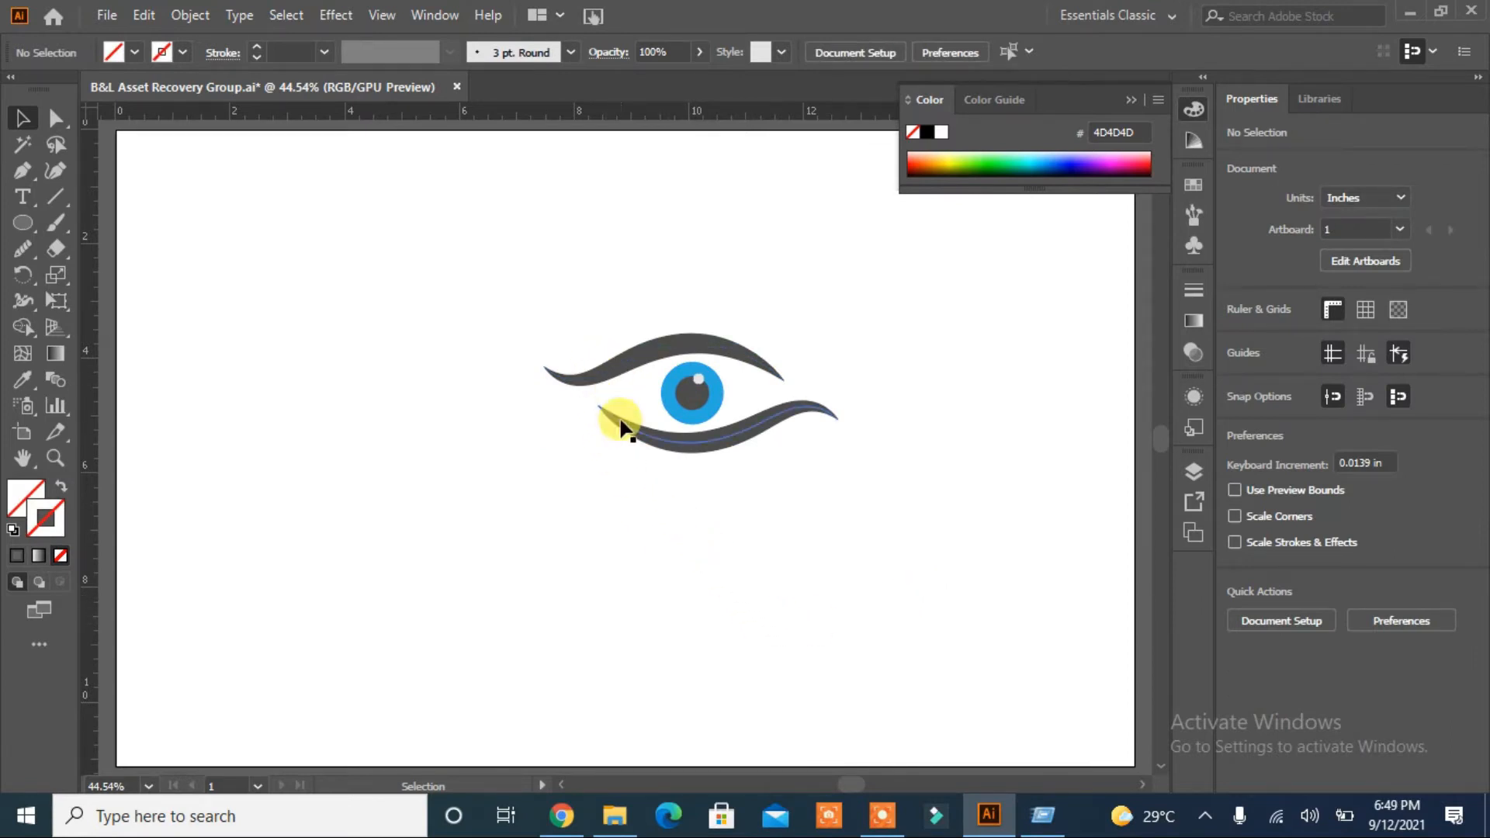
- Scale the iris group up proportionally from its centre to about 1.425 in wide
{"action": "left_click", "coordinate": [708, 409]}
{"action": "left_click_drag", "start_coordinate": [726, 423], "coordinate": [734, 433]}
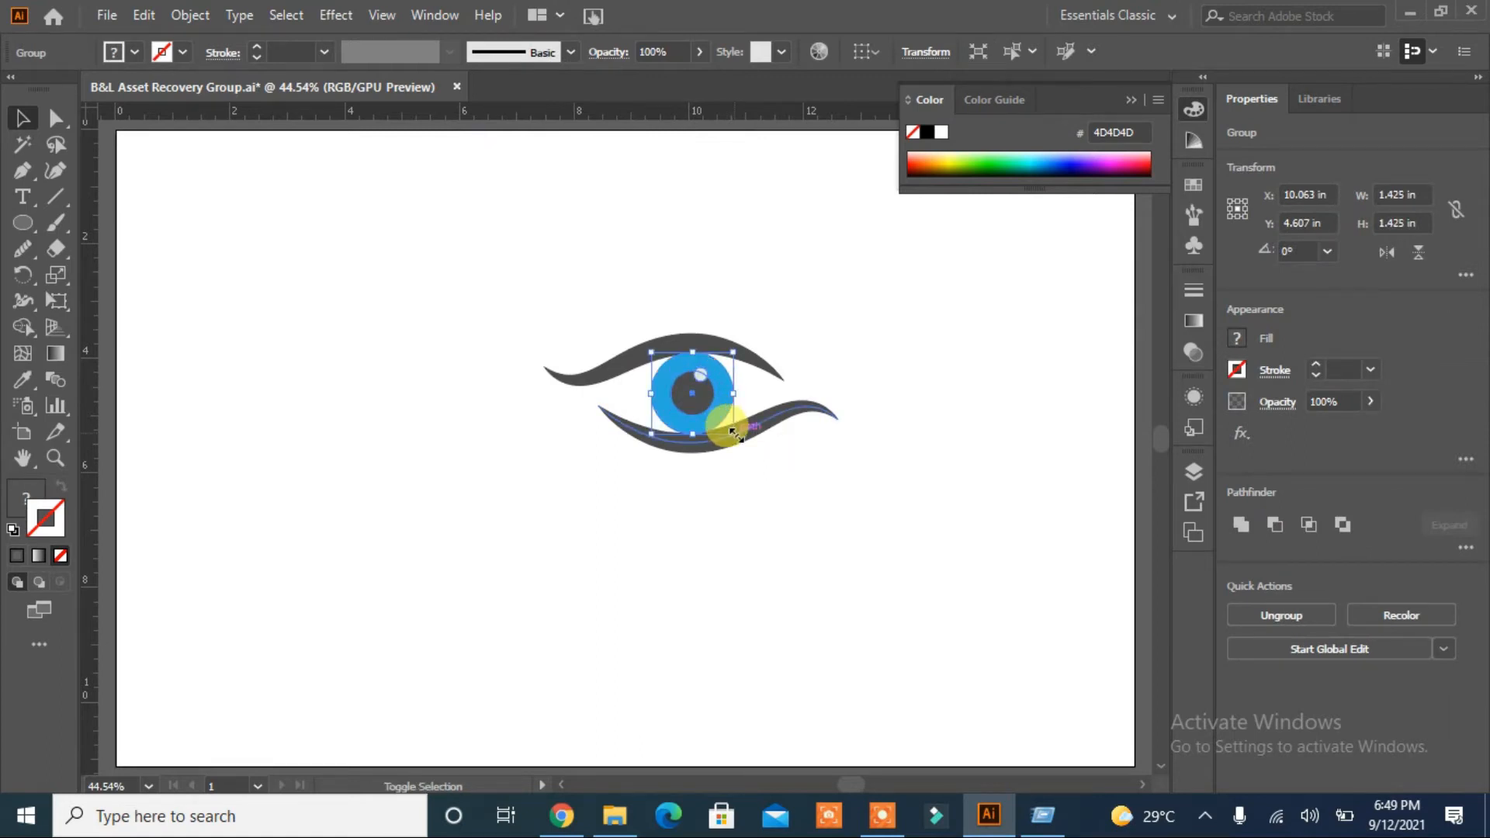
{"action": "left_click", "coordinate": [762, 488]}
- Bring the eyelid group to the front of the iris group
{"action": "left_click", "coordinate": [767, 421]}
{"action": "right_click", "coordinate": [771, 432]}
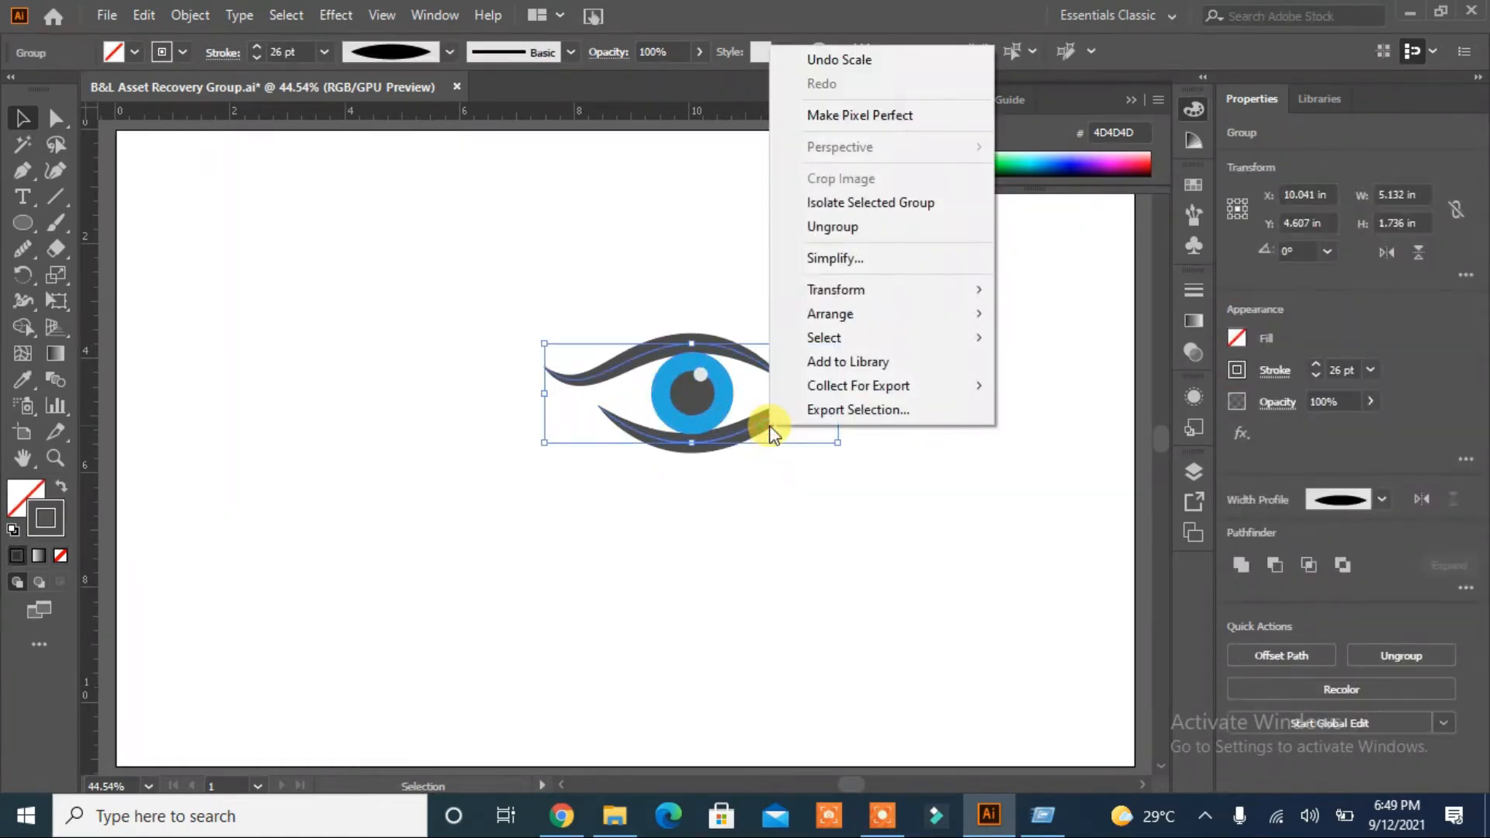
{"action": "mouse_move", "coordinate": [993, 315]}
{"action": "left_click", "coordinate": [1090, 313]}
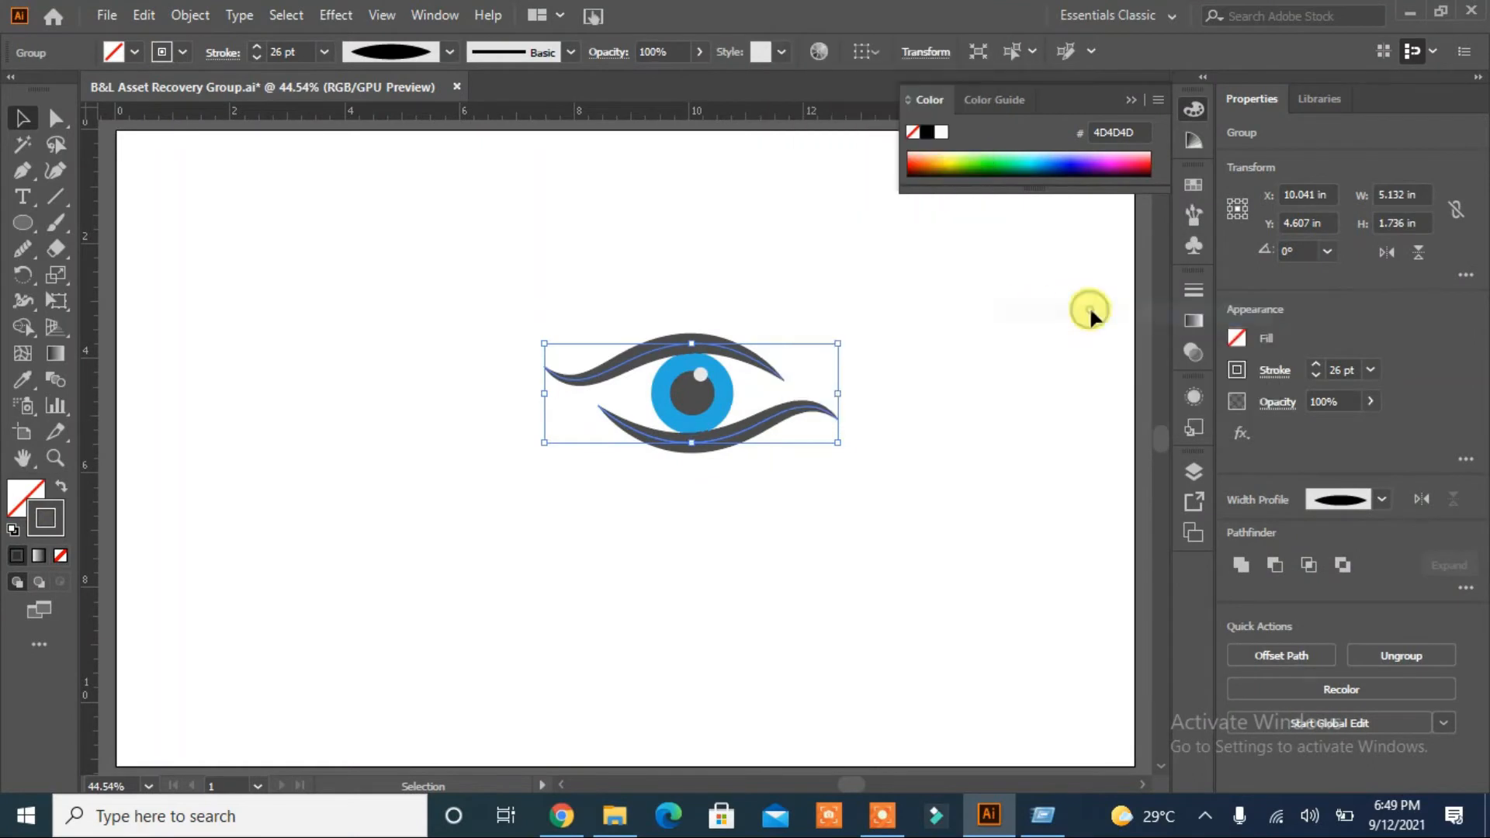
{"action": "left_click", "coordinate": [934, 500]}
- Resize the iris group proportionally about its centre to roughly 1.23 in so it fits between the eyelids
{"action": "left_click", "coordinate": [718, 423]}
{"action": "left_click_drag", "start_coordinate": [734, 433], "coordinate": [735, 428]}
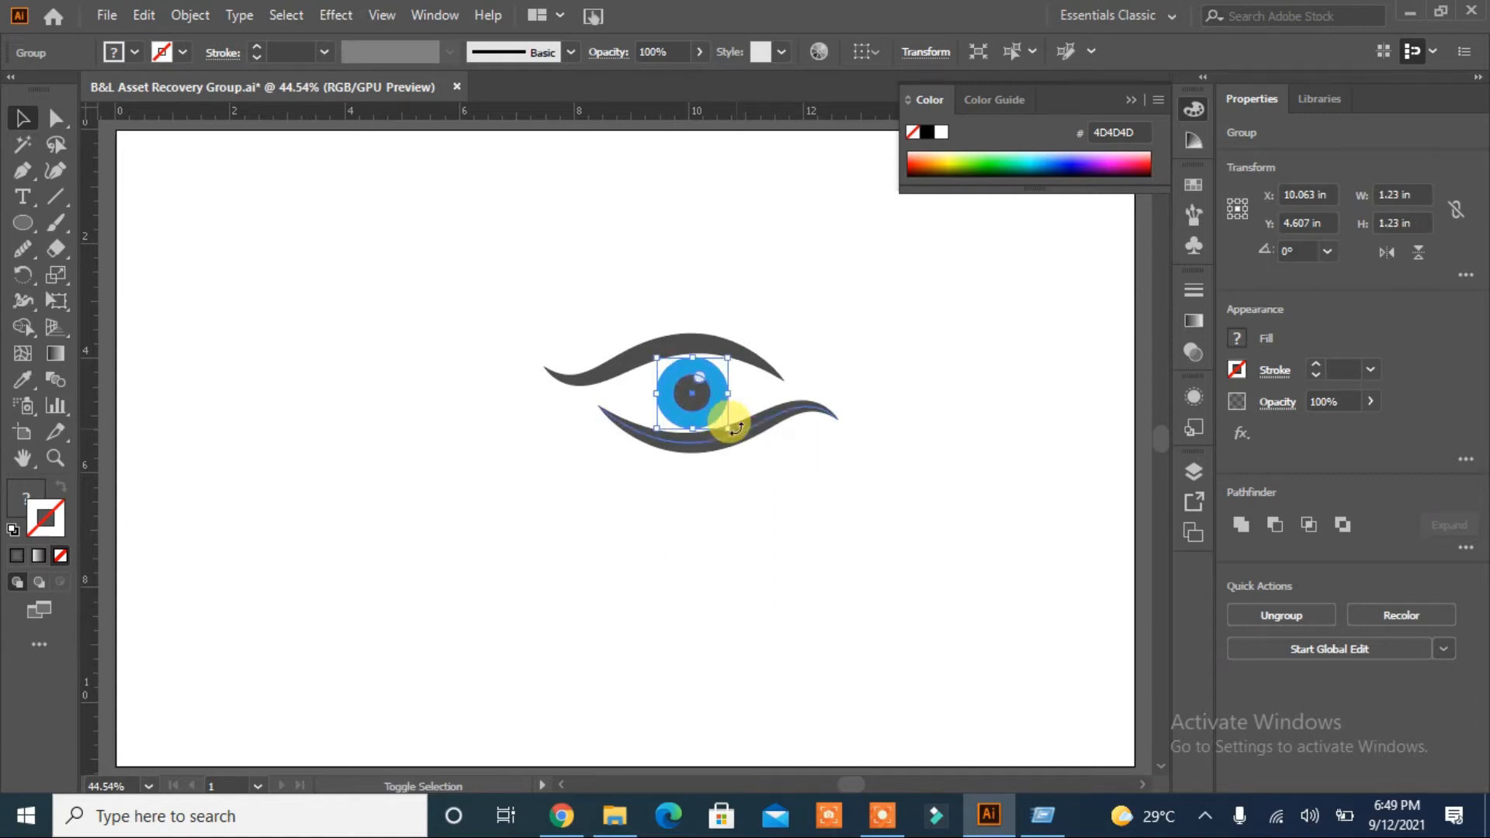
{"action": "left_click", "coordinate": [788, 483]}
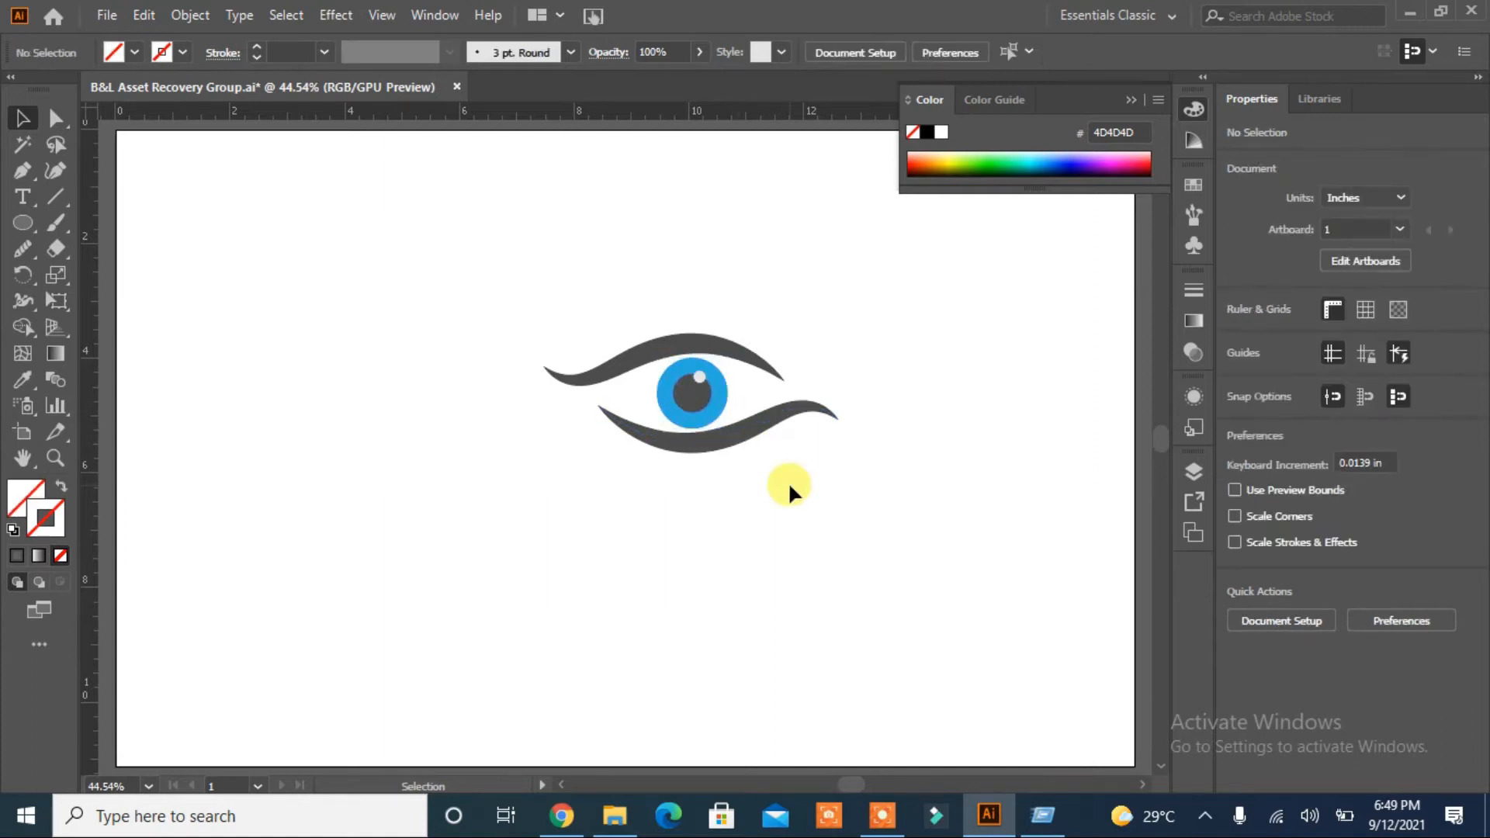
{"action": "left_click", "coordinate": [733, 345]}
{"action": "left_click", "coordinate": [884, 547]}
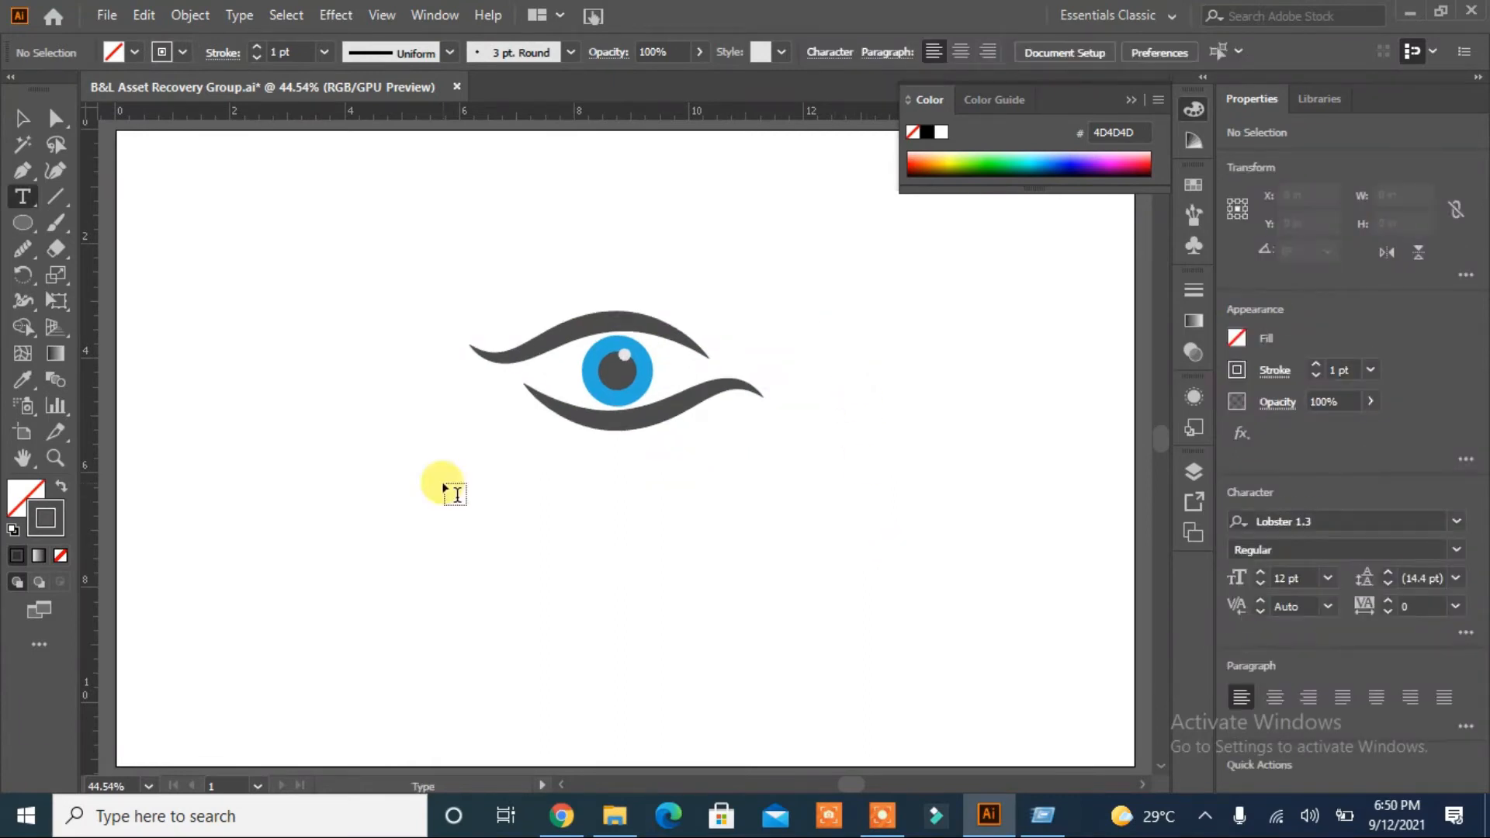
- Add the text "EYE Care" below the eye and enlarge it to about 98.43 pt
{"action": "left_click", "coordinate": [445, 489]}
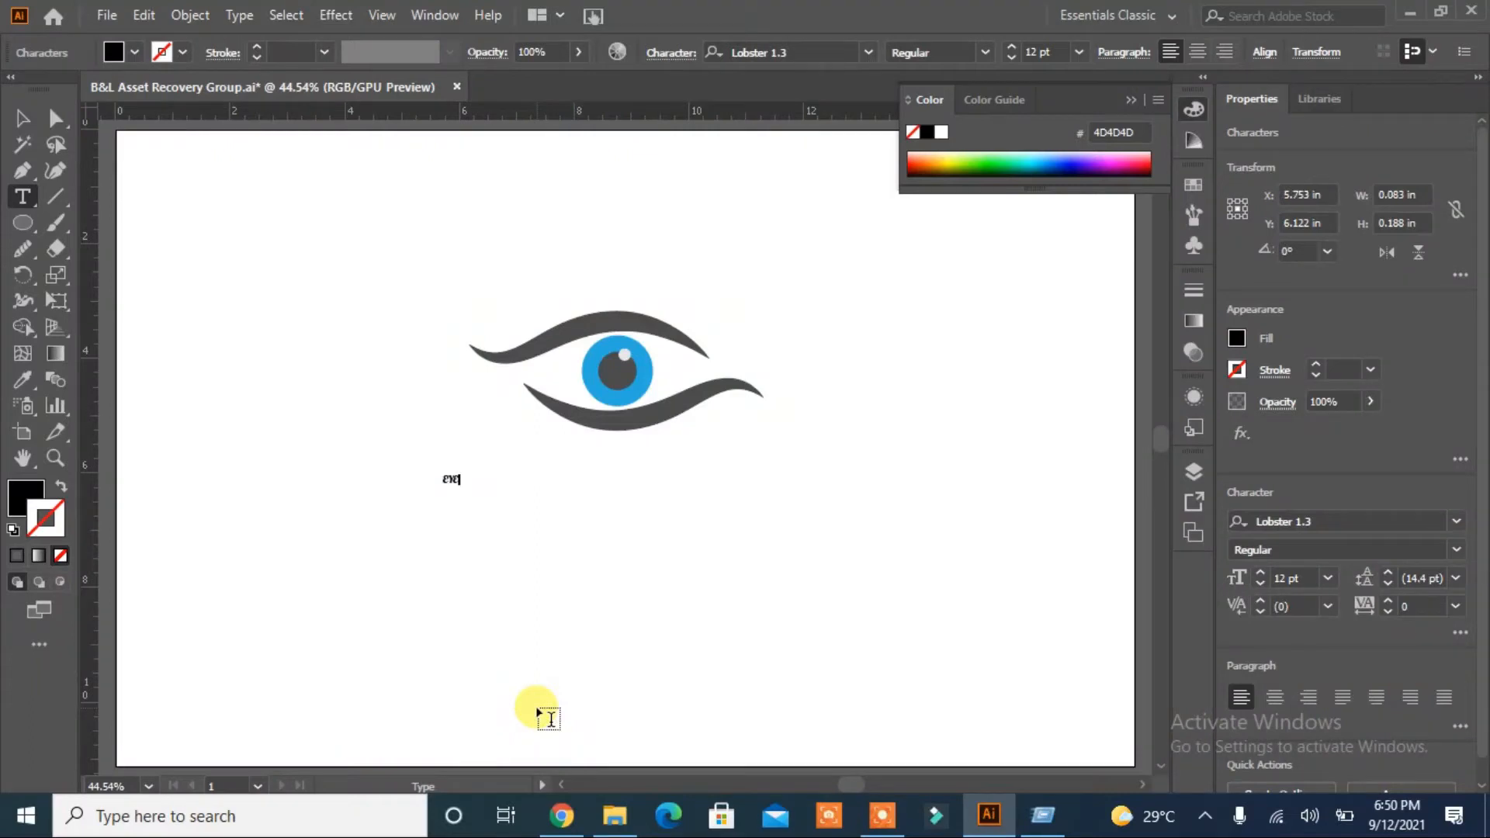
{"action": "type", "text": "EYE"}
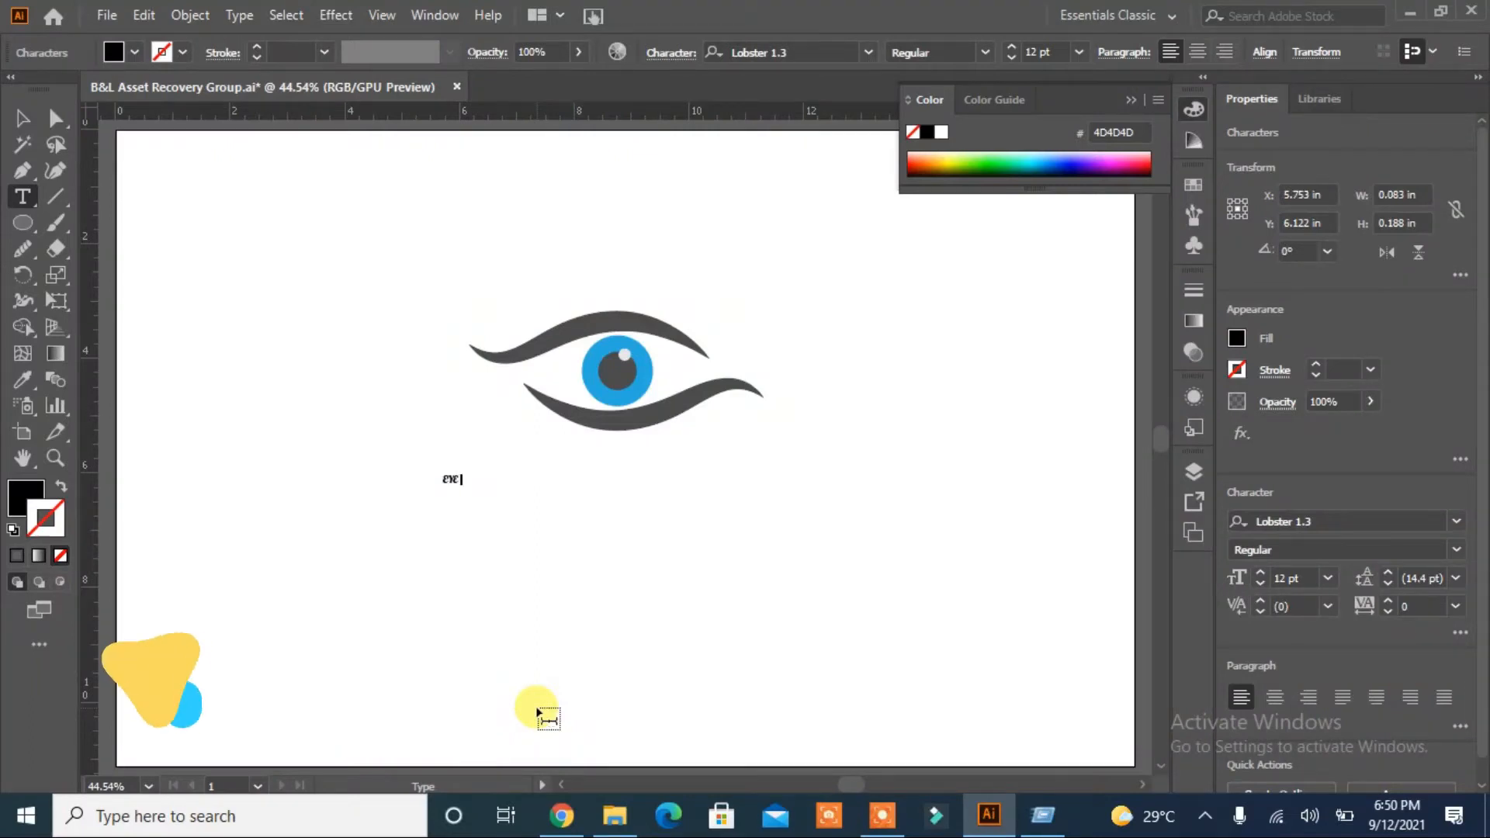
{"action": "type", "text": " Care"}
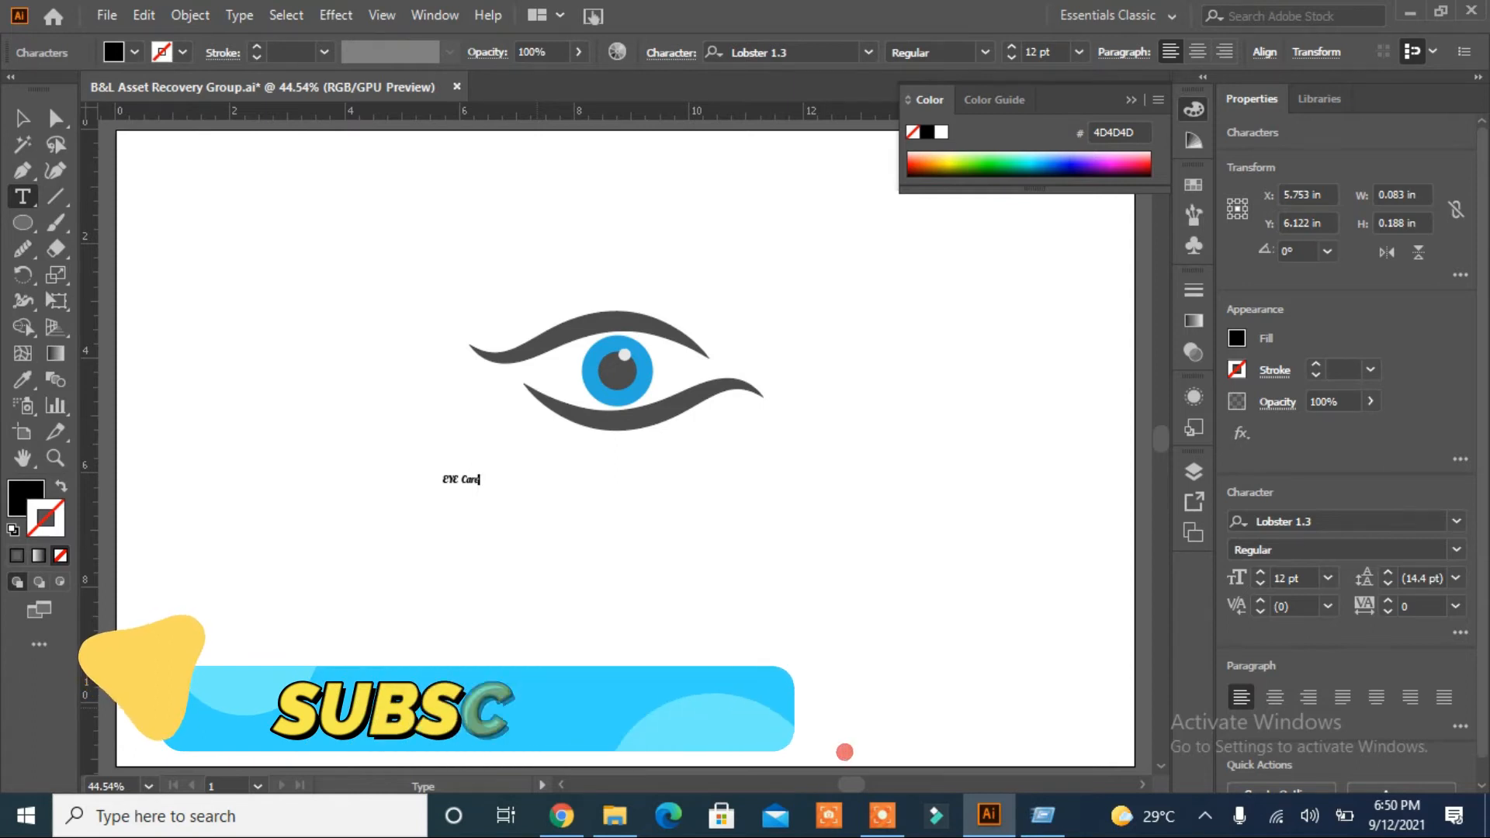
{"action": "left_click", "coordinate": [22, 118]}
{"action": "left_click_drag", "start_coordinate": [480, 485], "coordinate": [724, 639]}
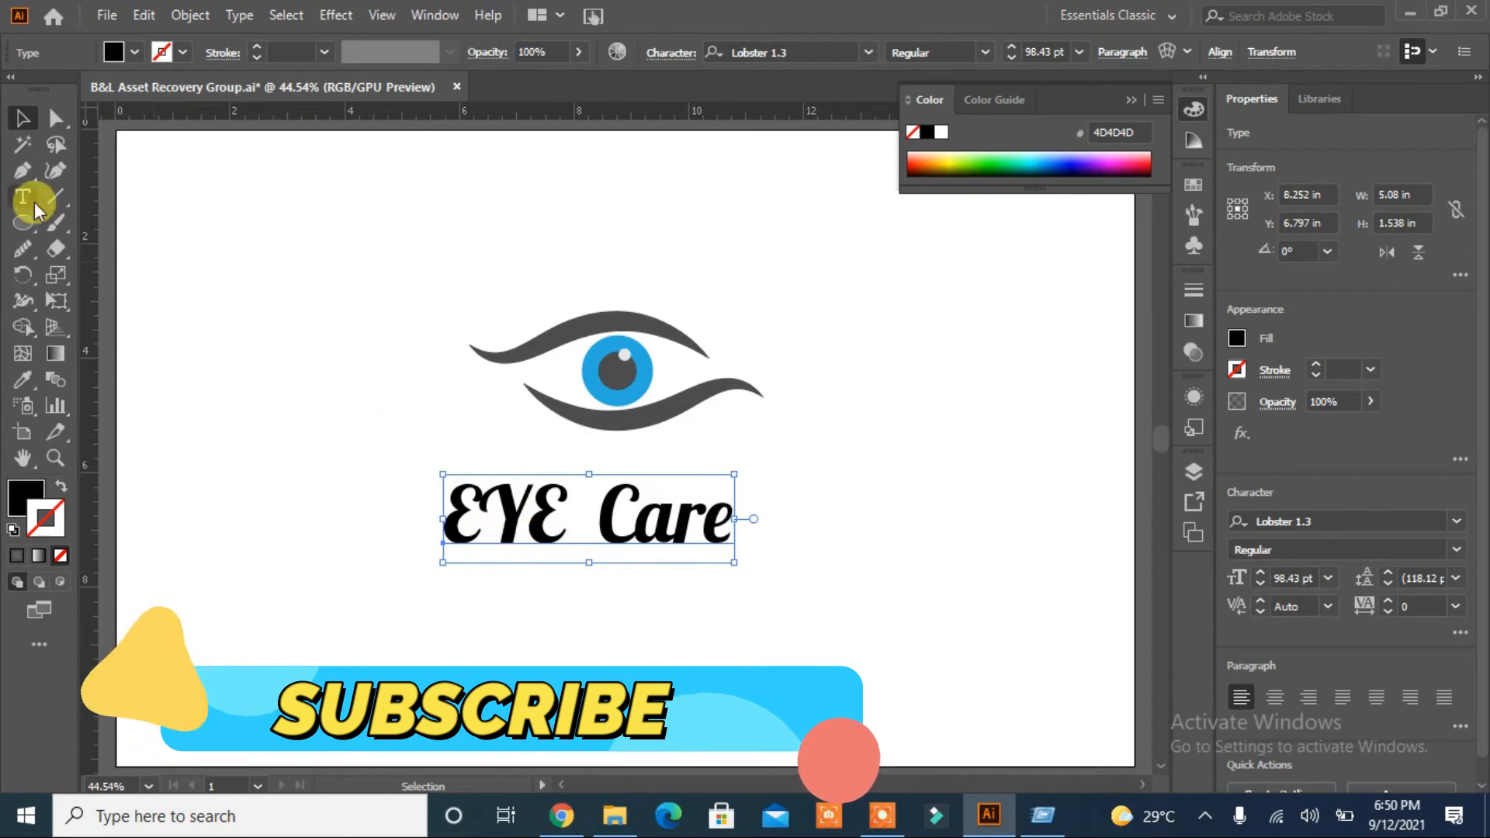
- Set the "Eye Care" text in Poppins Bold Italic and move it up close beneath the eye
{"action": "left_click", "coordinate": [868, 52]}
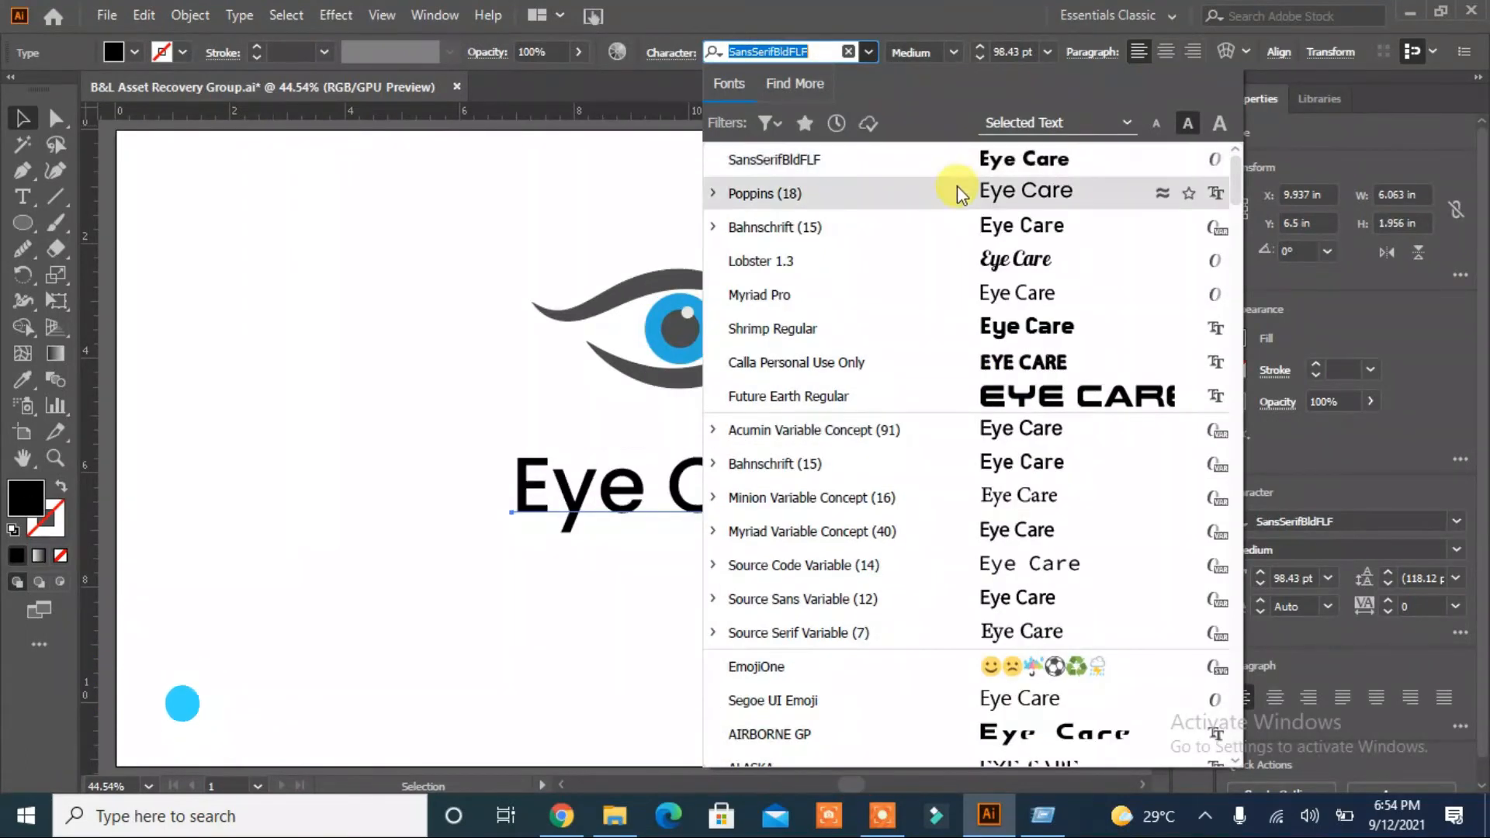
{"action": "left_click", "coordinate": [957, 190]}
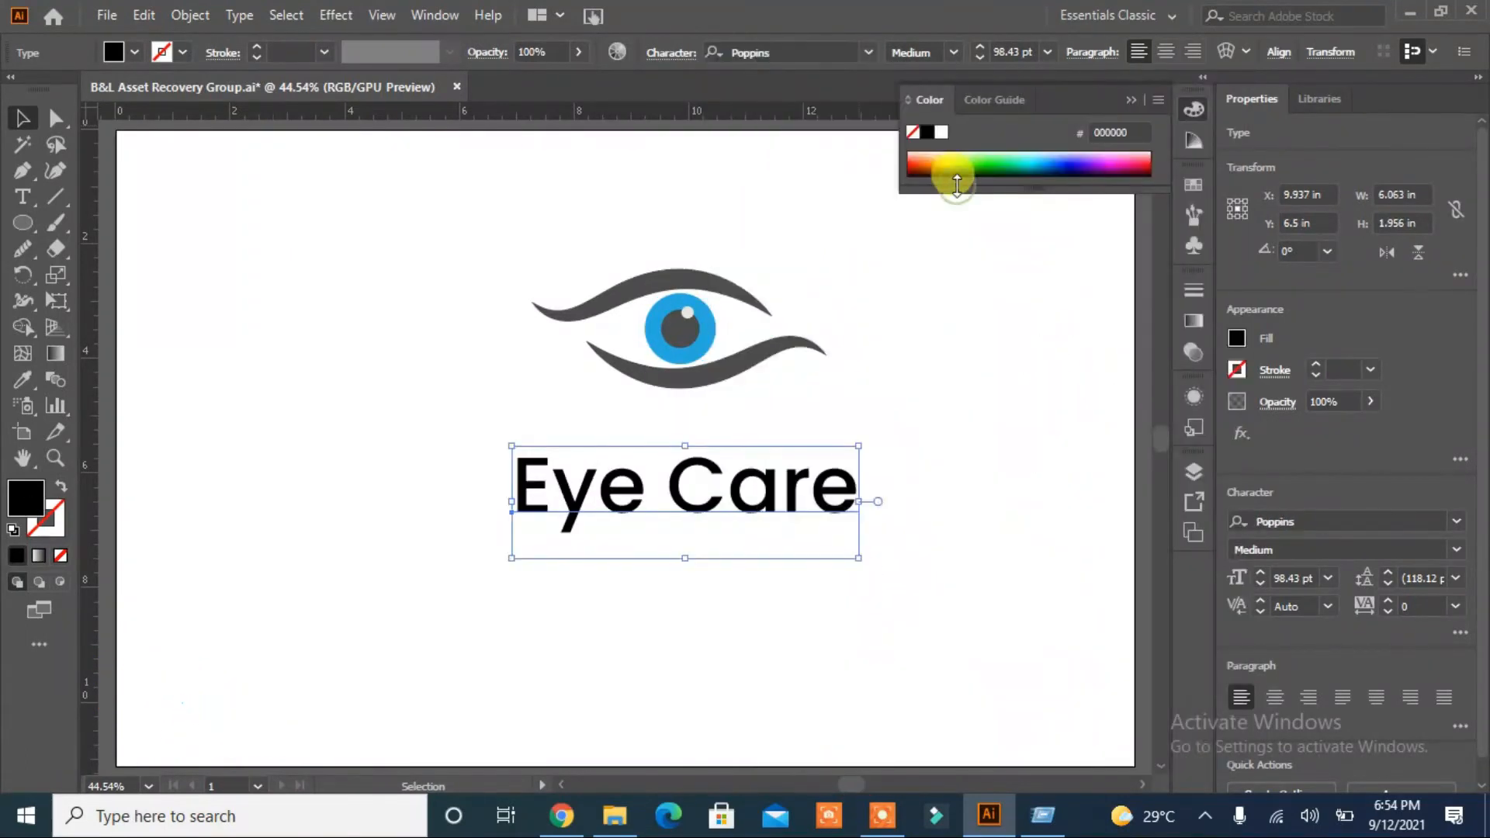
{"action": "left_click", "coordinate": [949, 56]}
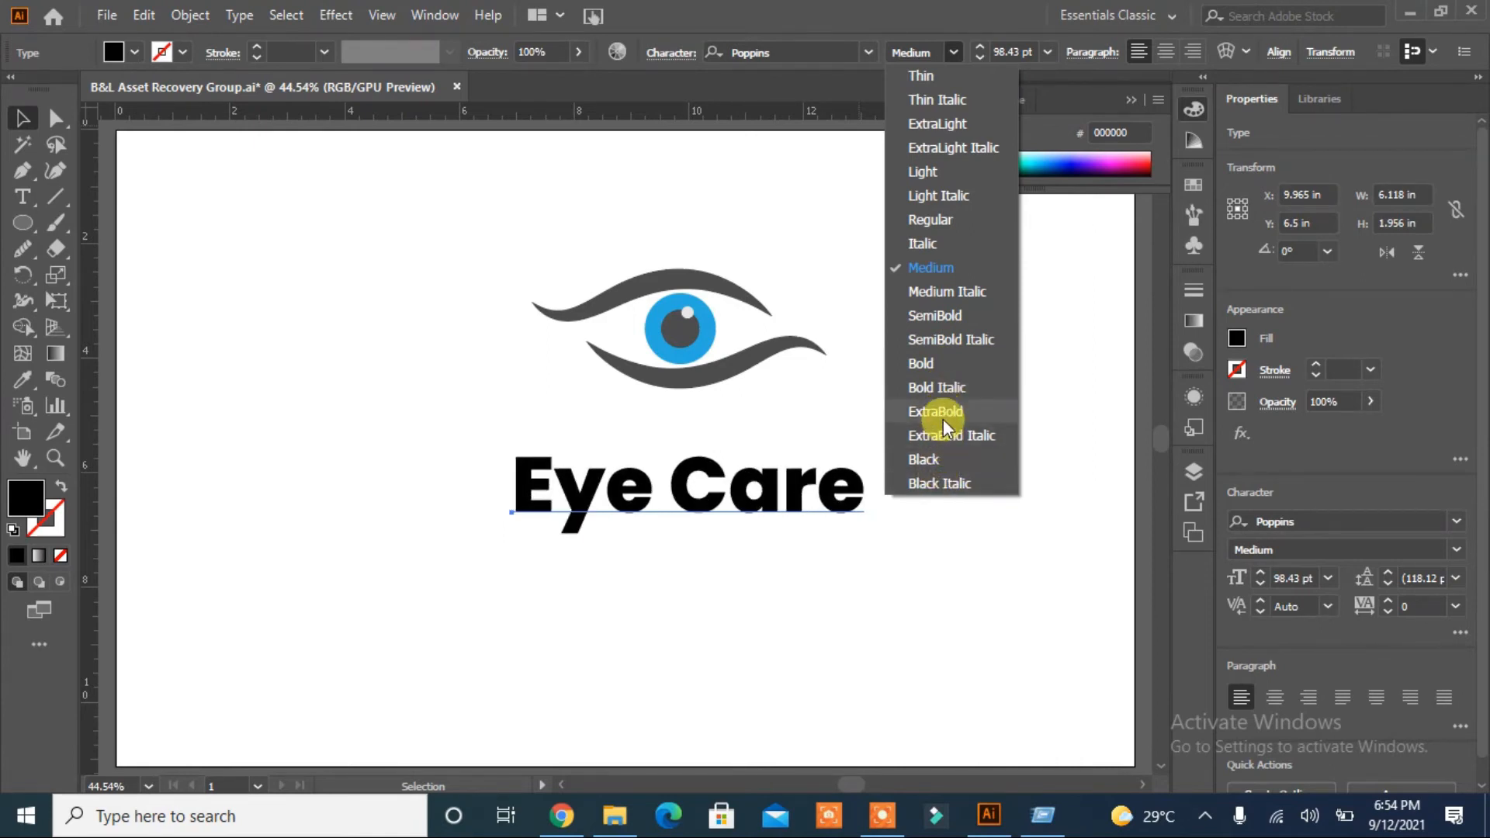
{"action": "left_click", "coordinate": [939, 388]}
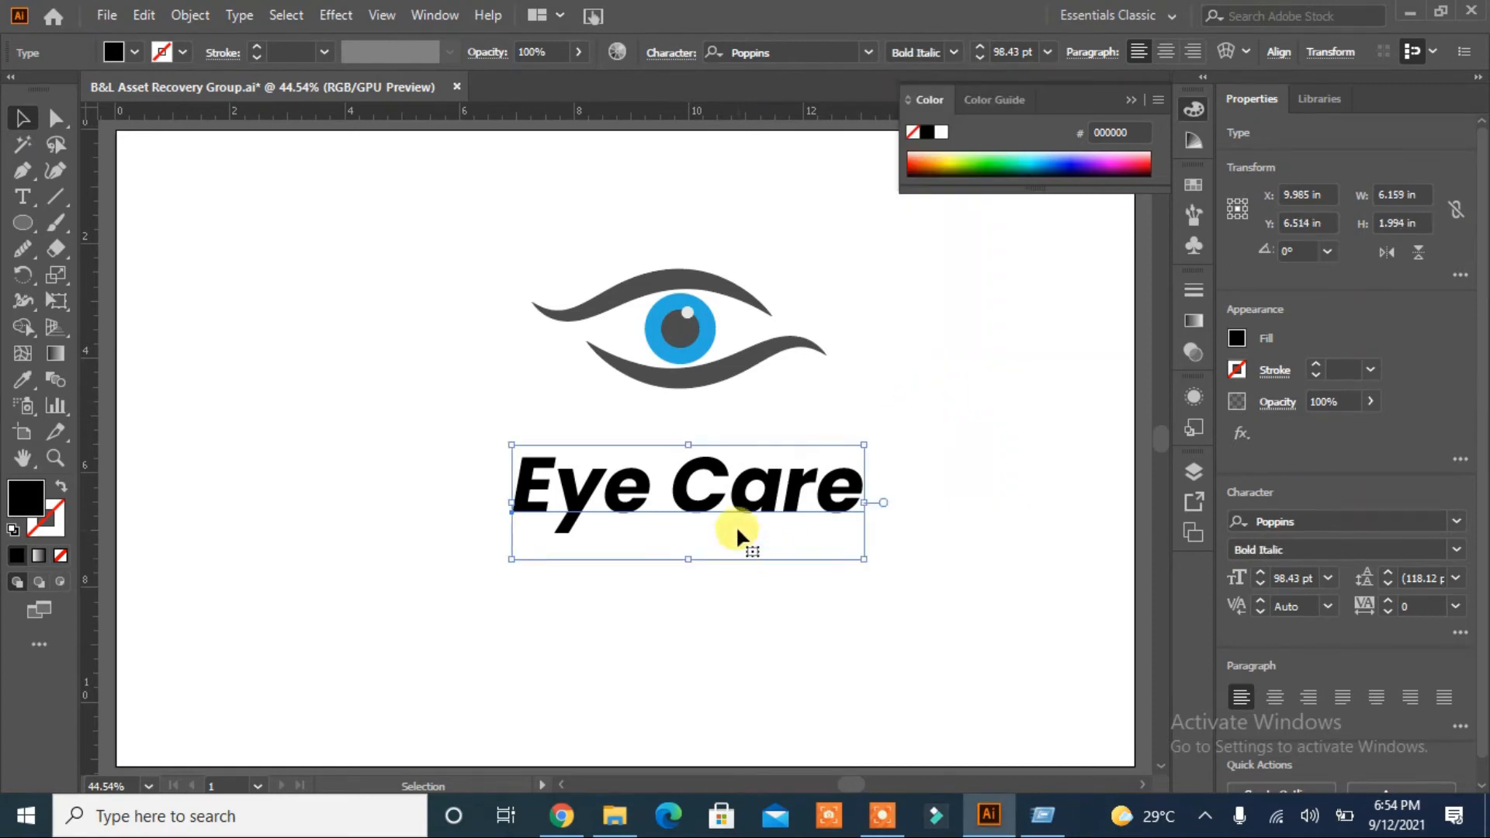
{"action": "left_click_drag", "start_coordinate": [749, 508], "coordinate": [745, 470]}
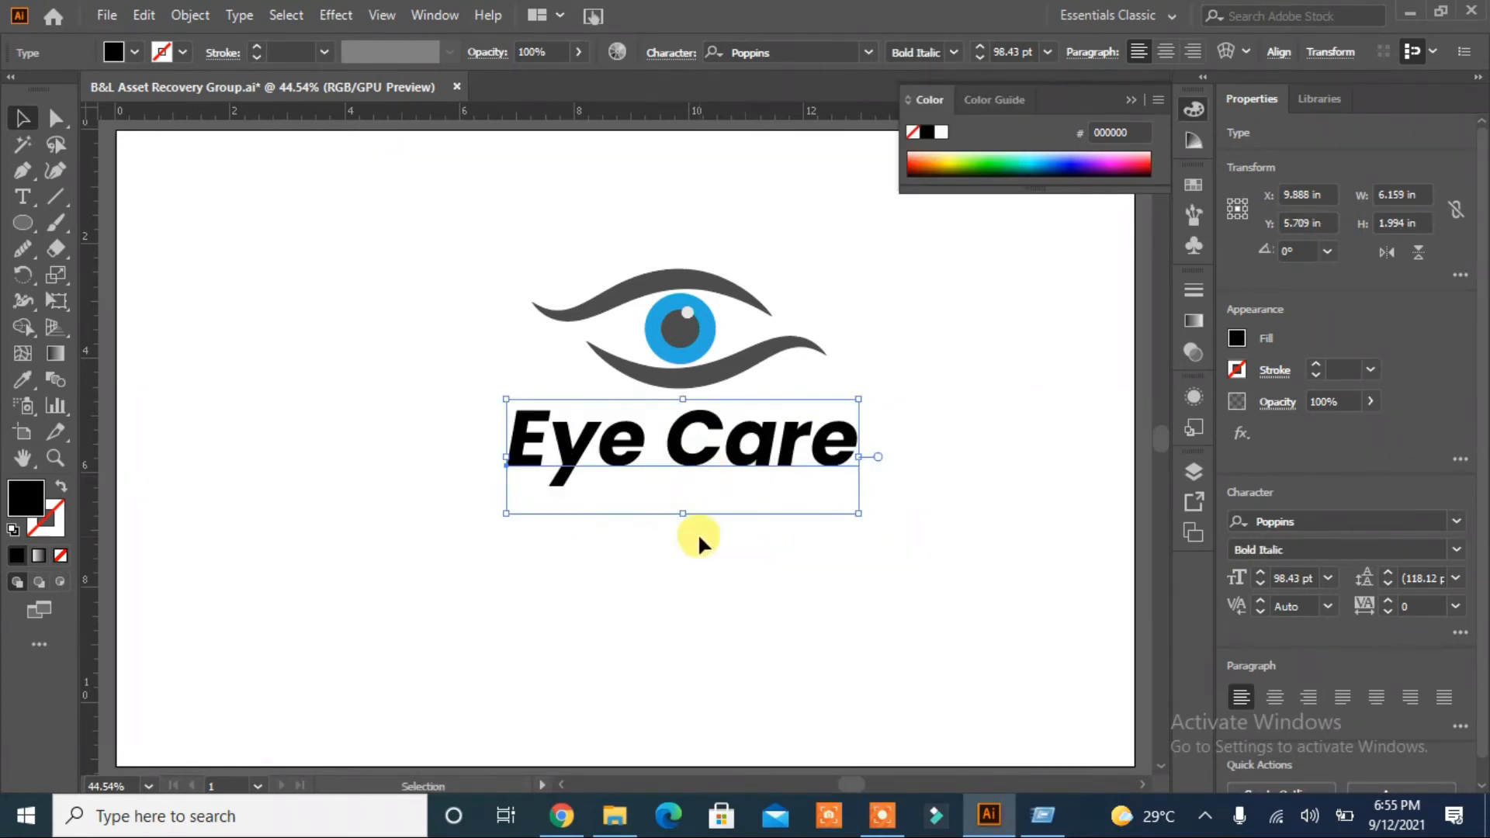
- Set the text's font style to SemiBold Italic and shrink it to about 79.71 pt, centred beneath the eye
{"action": "left_click", "coordinate": [954, 52]}
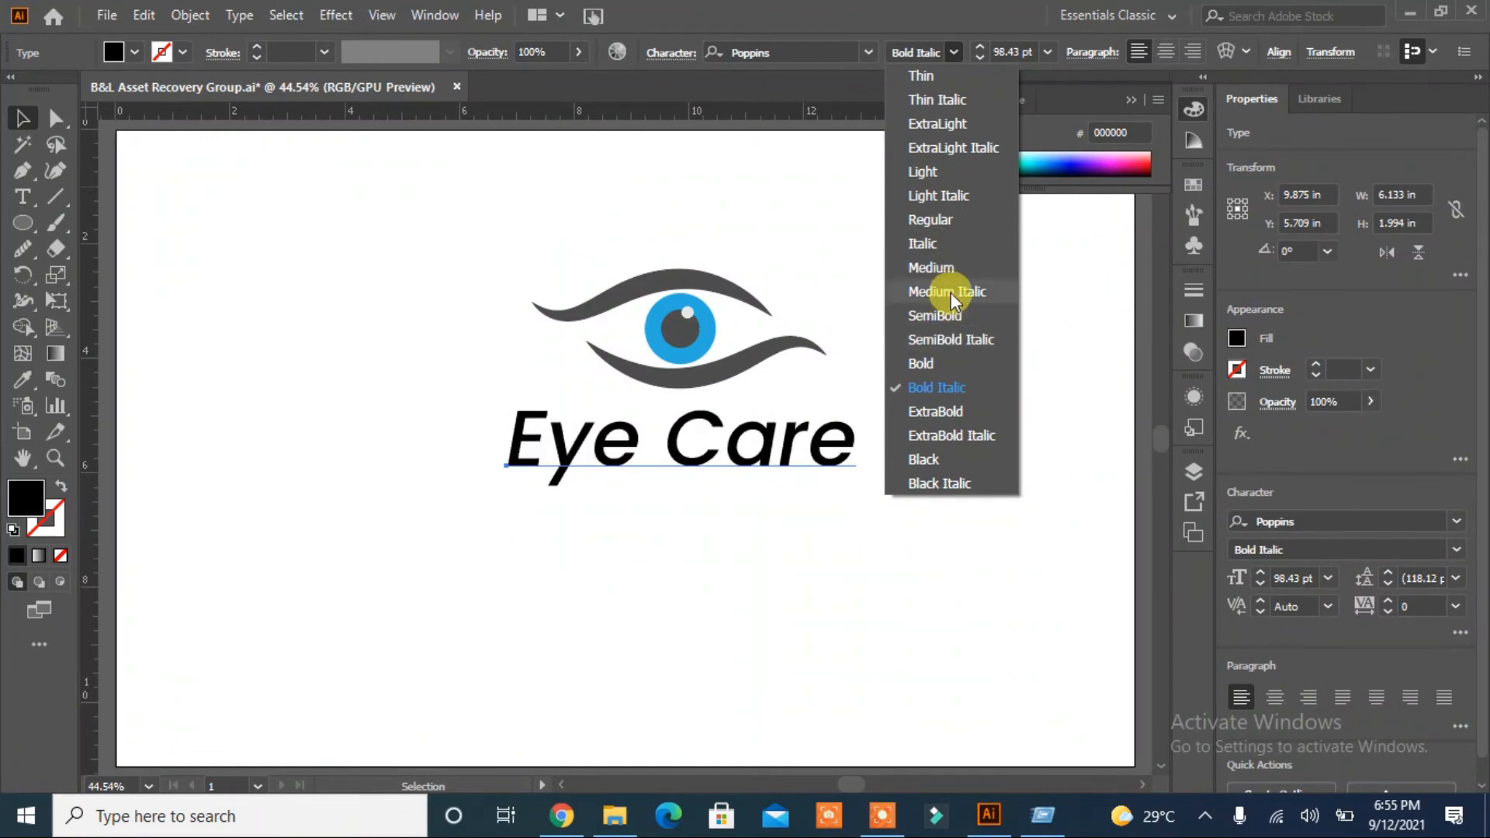
{"action": "left_click", "coordinate": [956, 340]}
{"action": "left_click_drag", "start_coordinate": [859, 511], "coordinate": [847, 498]}
{"action": "left_click", "coordinate": [835, 545]}
{"action": "left_click_drag", "start_coordinate": [731, 470], "coordinate": [697, 445]}
{"action": "left_click", "coordinate": [746, 523]}
- Select the eye and the text together and move the whole logo slightly down on the artboard
{"action": "left_click", "coordinate": [1088, 409]}
{"action": "left_click_drag", "start_coordinate": [900, 489], "coordinate": [497, 280]}
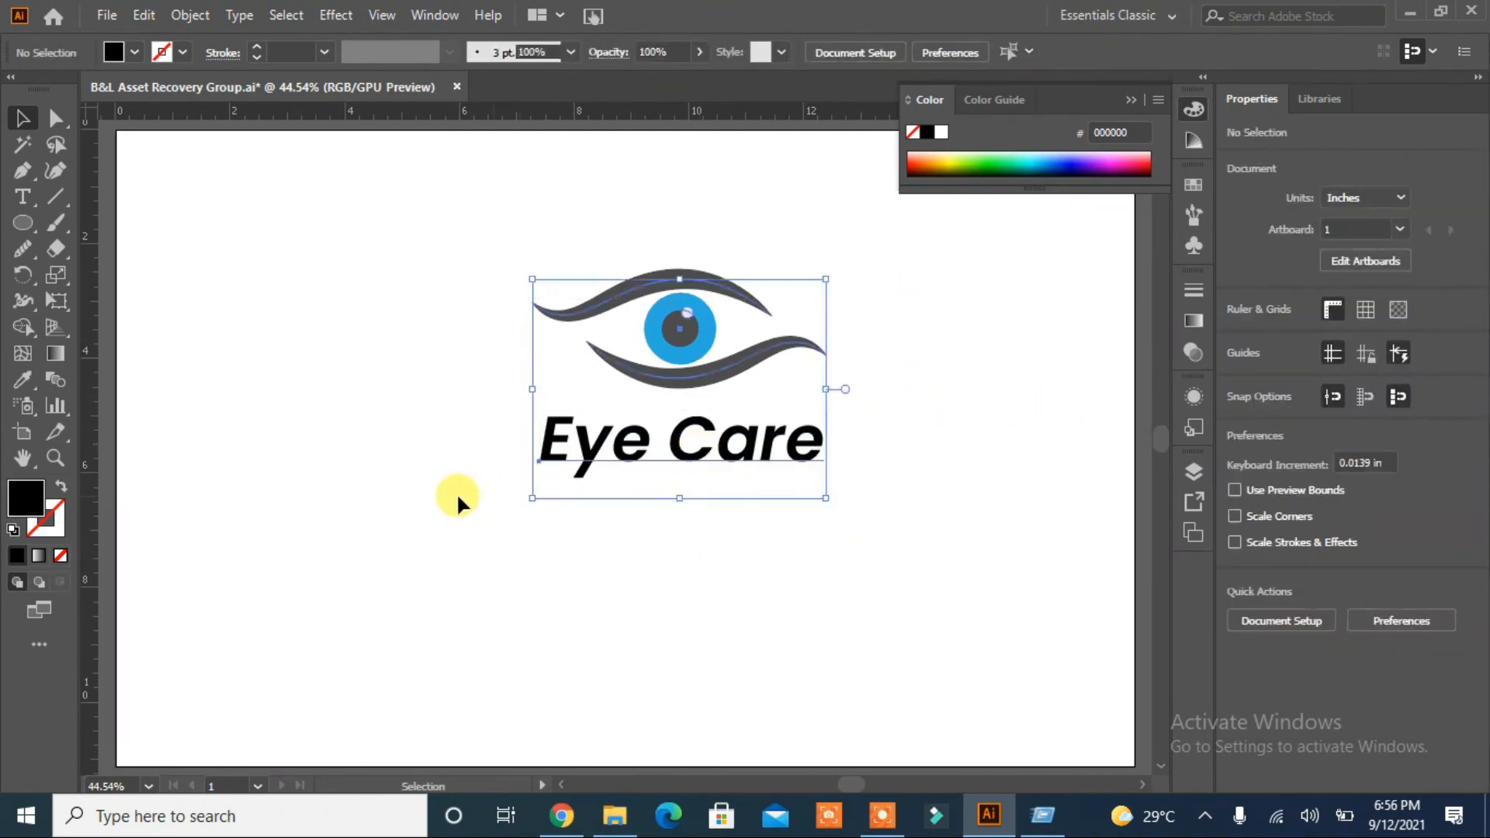
{"action": "left_click_drag", "start_coordinate": [712, 384], "coordinate": [703, 423]}
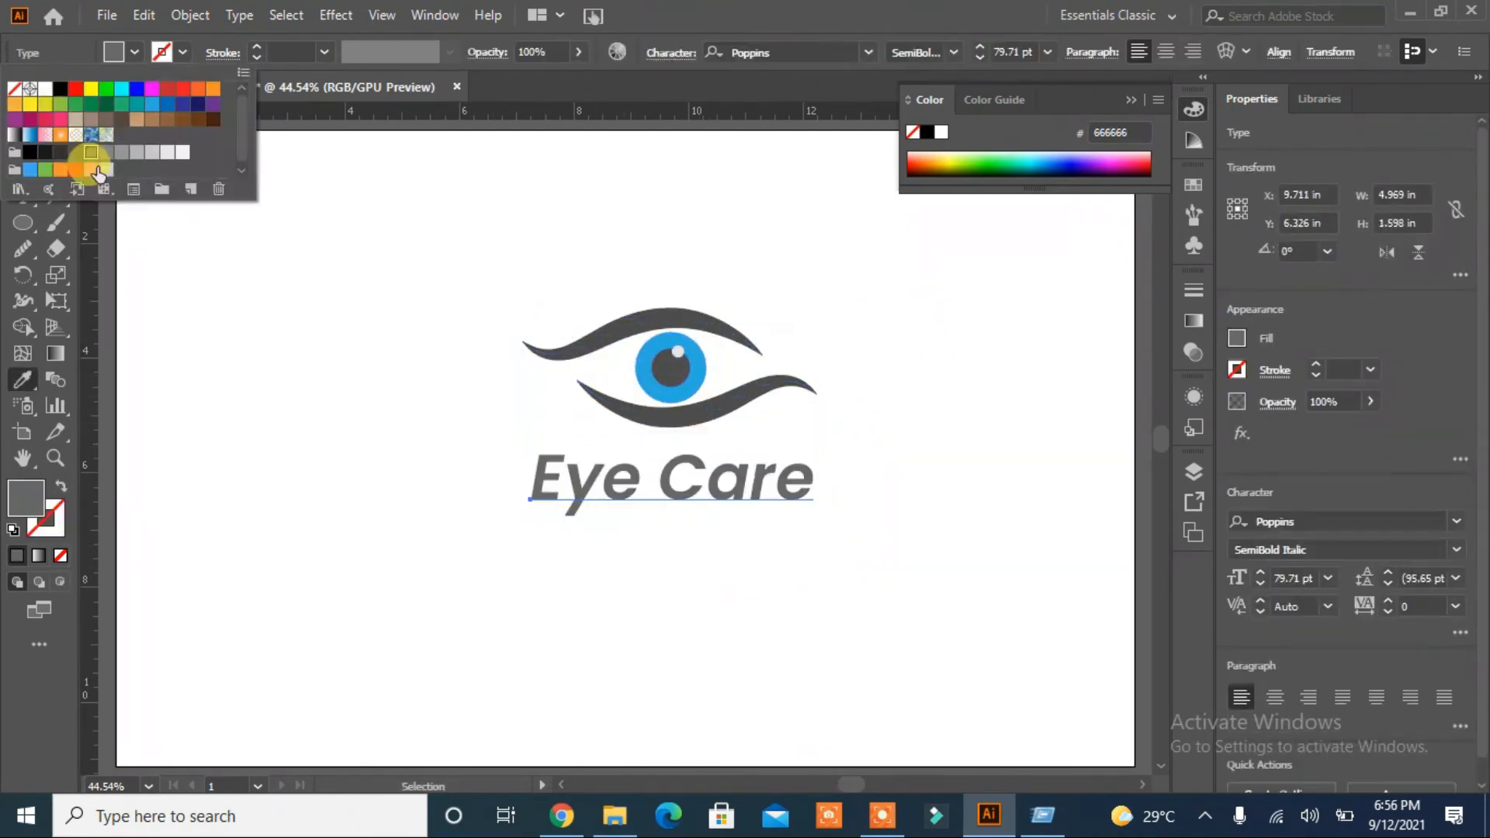
- Fill the "Eye Care" text with the dark grey 4D4D4D to match the eyelids
{"action": "left_click", "coordinate": [318, 413]}
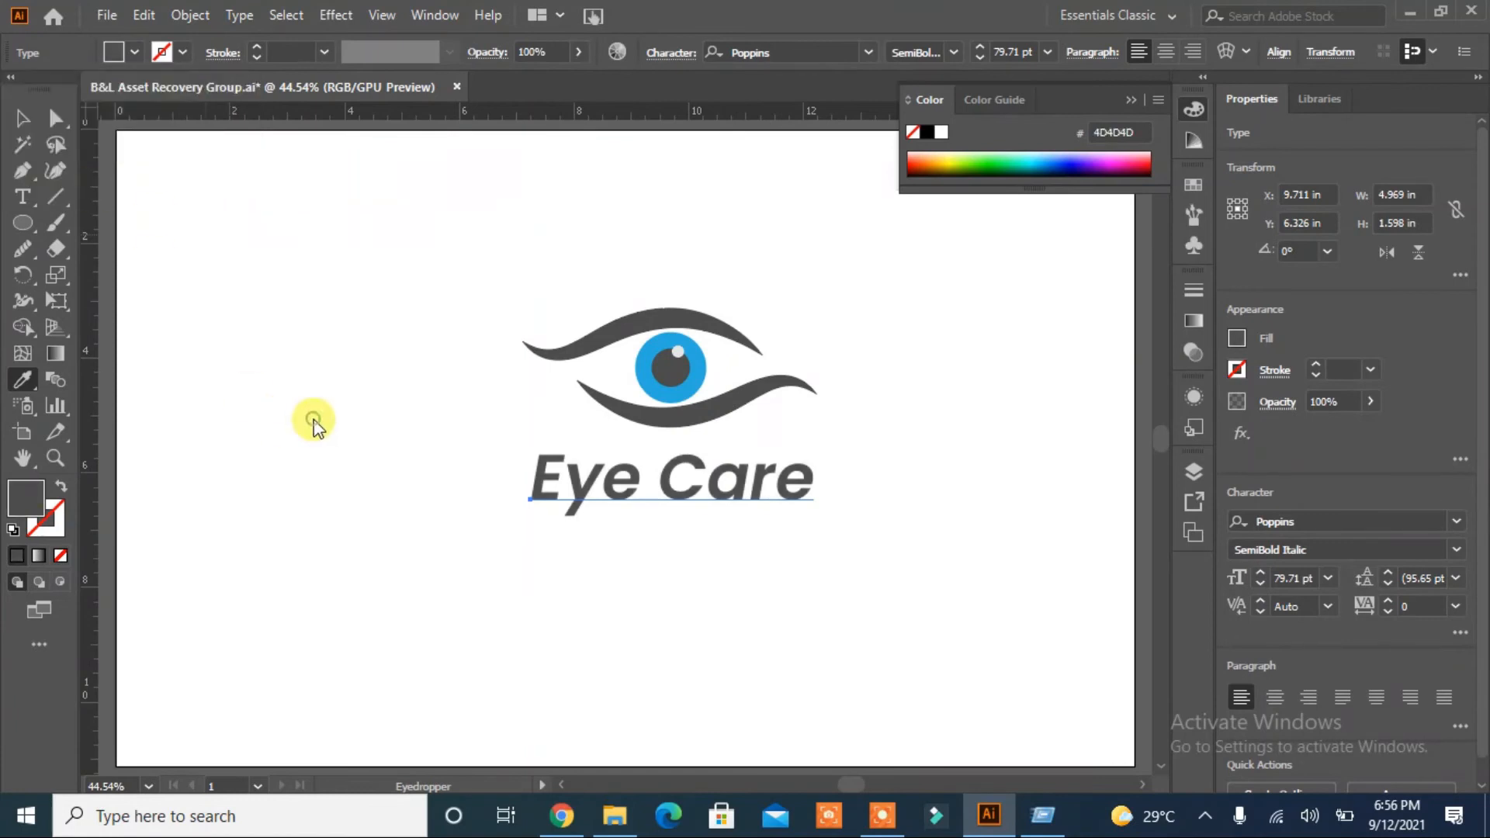
{"action": "key", "text": "ctrl+z"}
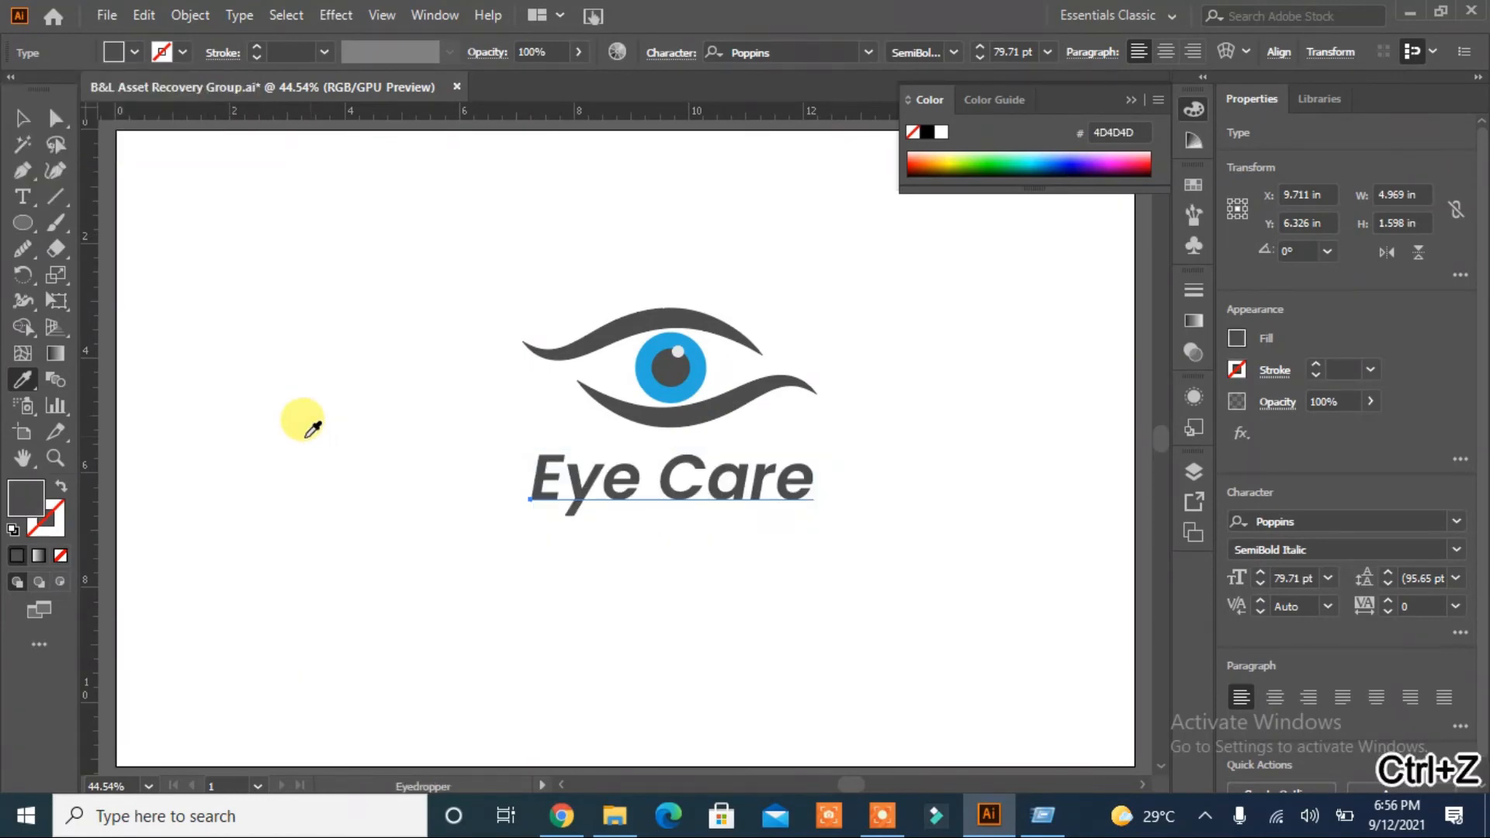
{"action": "left_click", "coordinate": [20, 120]}
{"action": "left_click", "coordinate": [282, 384]}
- Expand the appearance of the eyelid group to turn its tapered strokes into shapes
{"action": "left_click_drag", "start_coordinate": [821, 296], "coordinate": [522, 409]}
{"action": "left_click", "coordinate": [856, 391]}
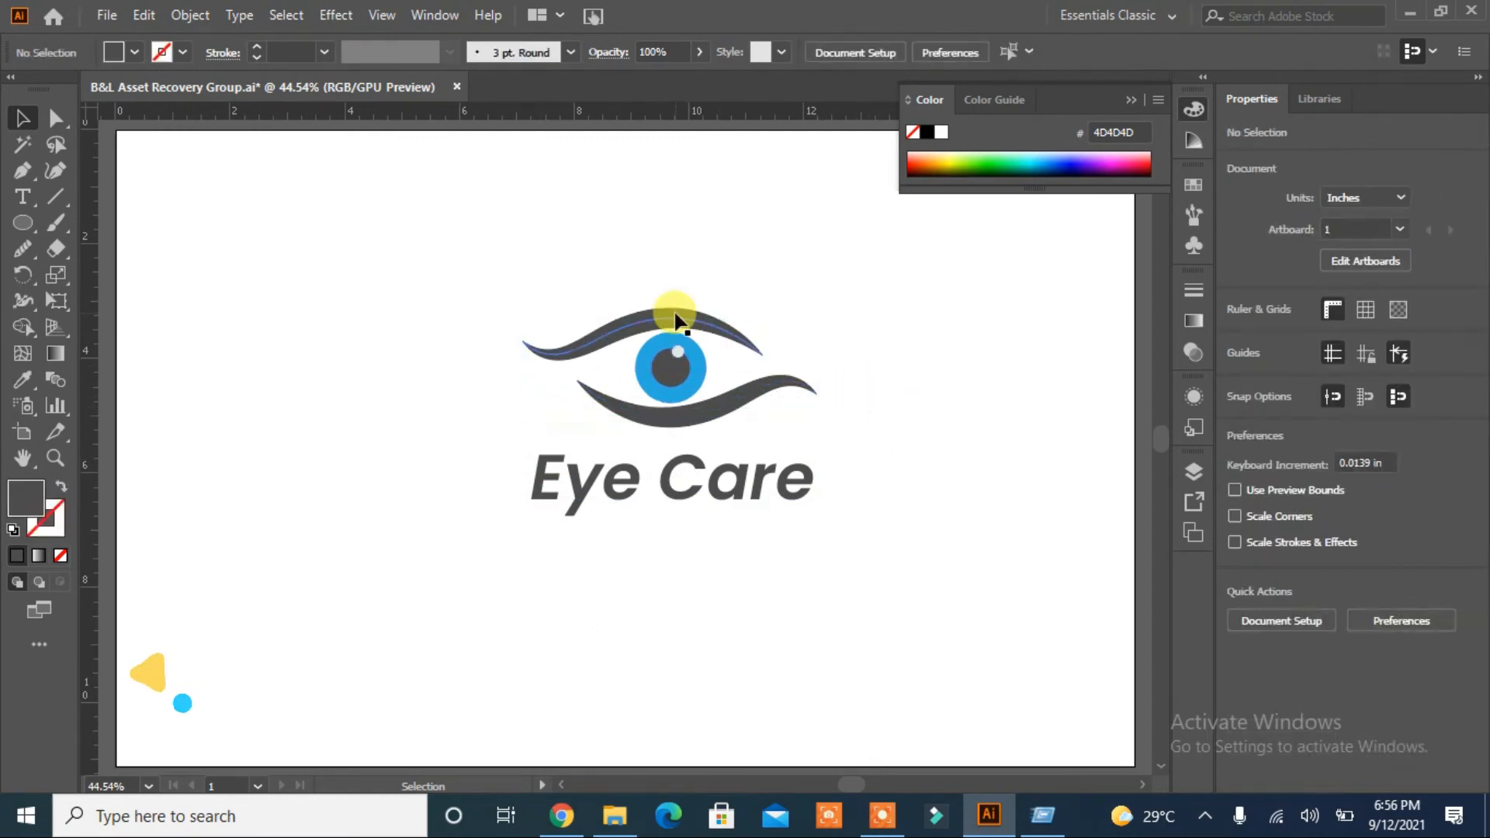
{"action": "left_click", "coordinate": [672, 309]}
{"action": "left_click", "coordinate": [179, 17]}
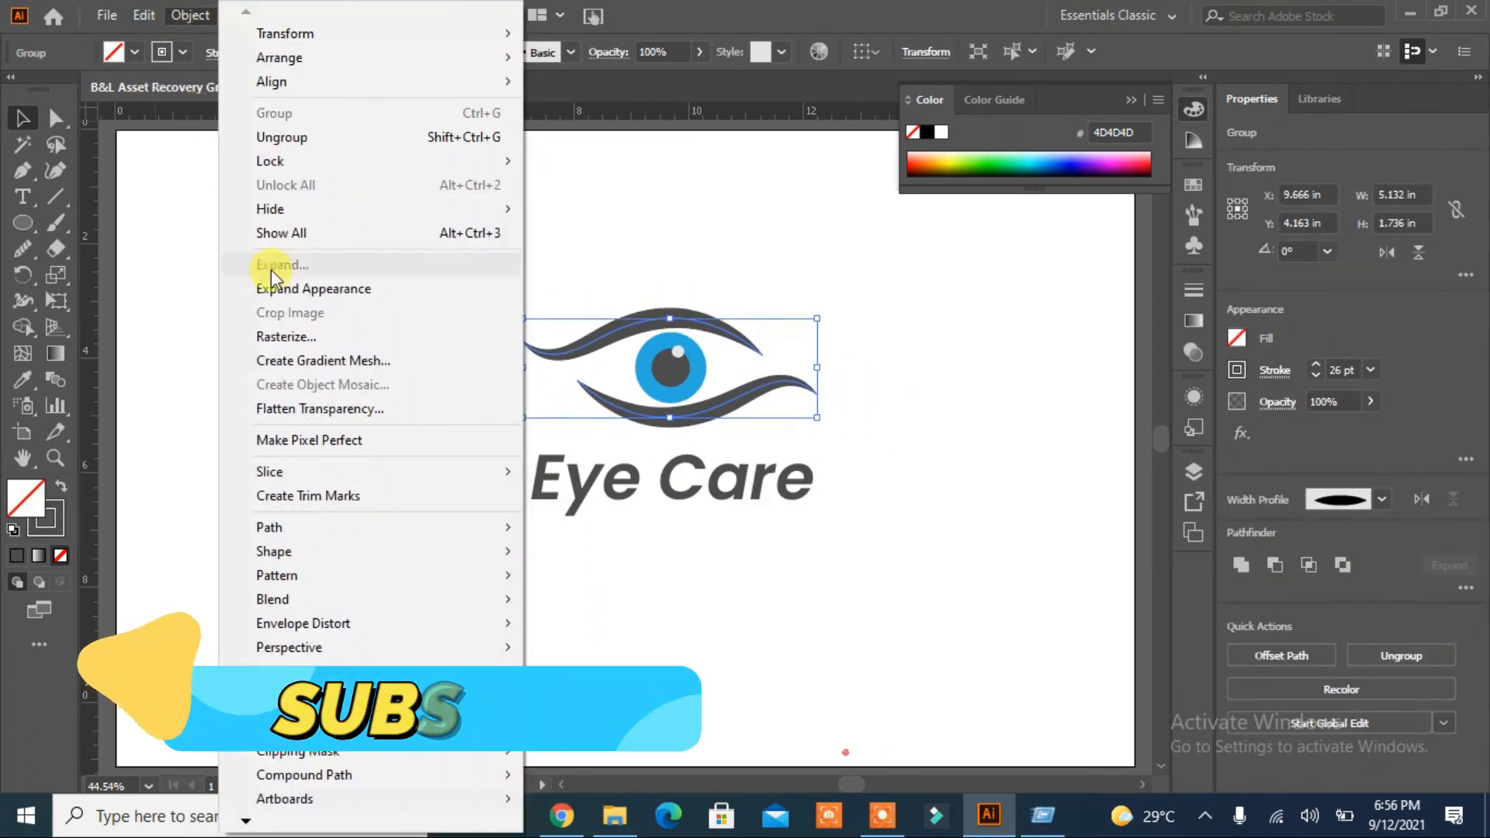
{"action": "left_click", "coordinate": [279, 288]}
{"action": "left_click", "coordinate": [329, 355]}
- Select the eyelids and iris together and scale them down to about 4.83 in wide
{"action": "left_click_drag", "start_coordinate": [815, 290], "coordinate": [543, 414]}
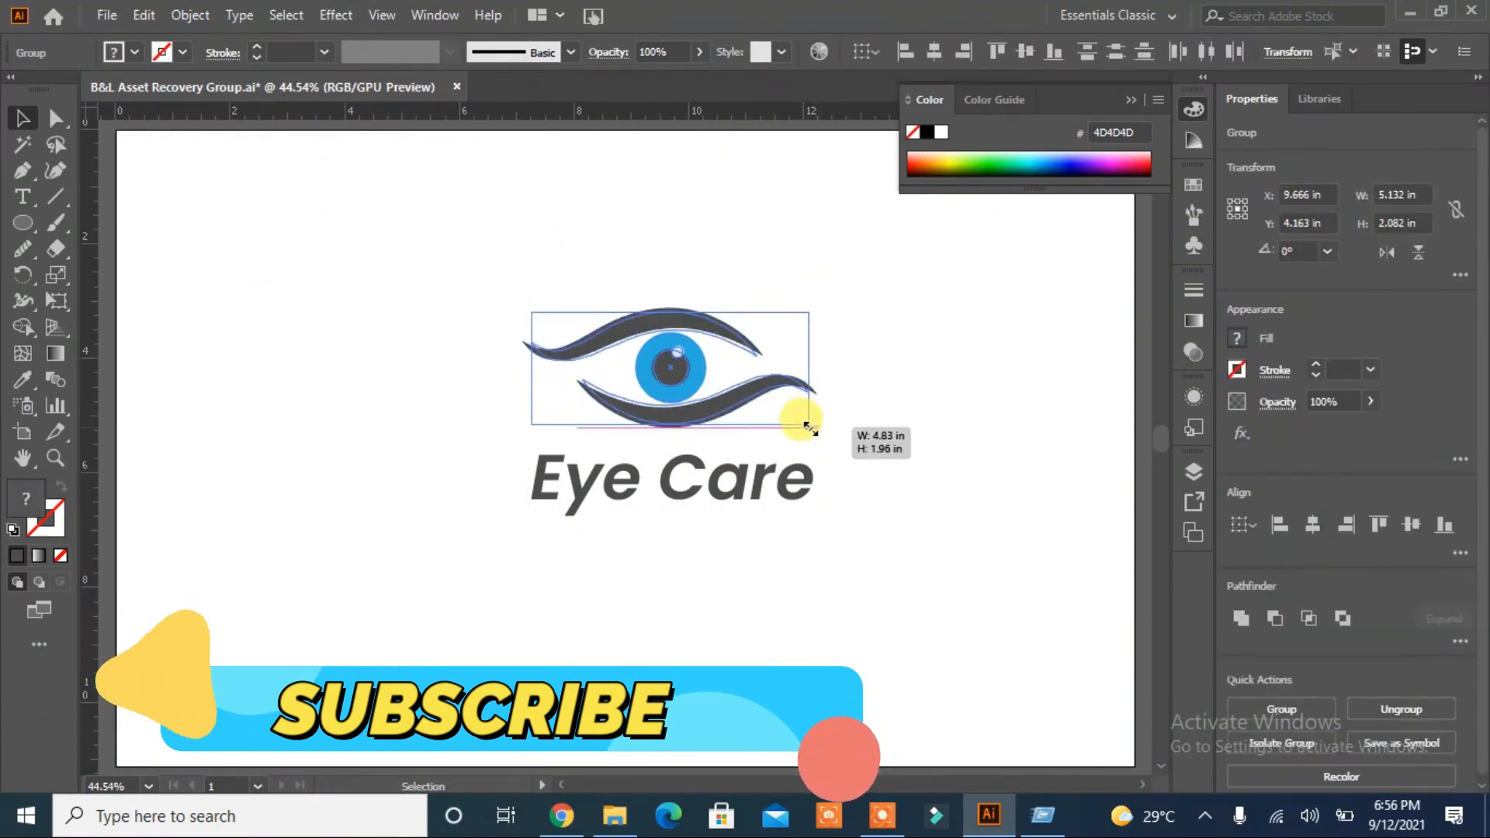